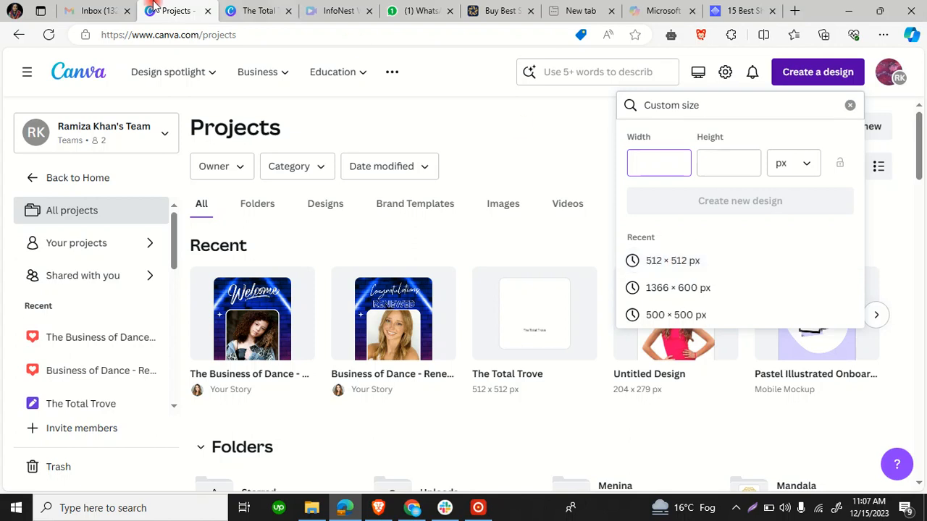
Open The Total Trove design and check its title and the store-name text on the blank canvas.
left_click(343, 9)
left_click(279, 11)
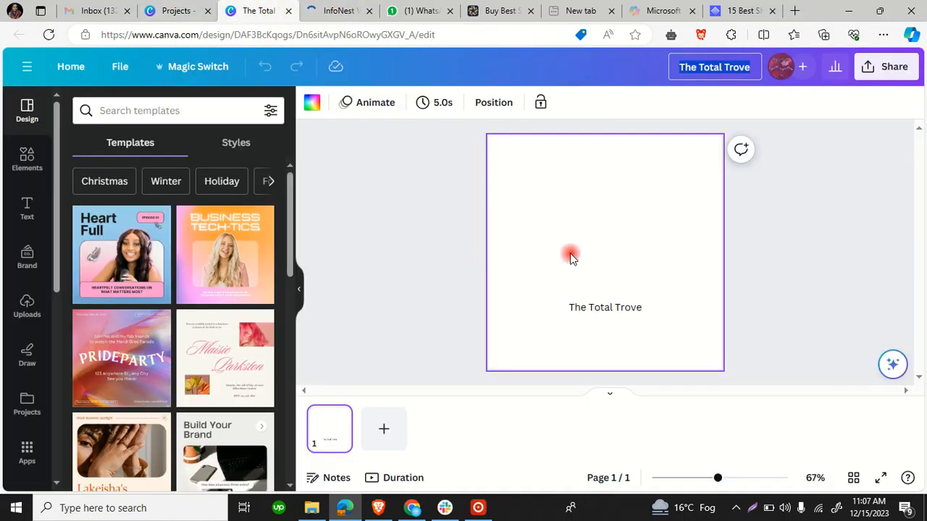
left_click(700, 68)
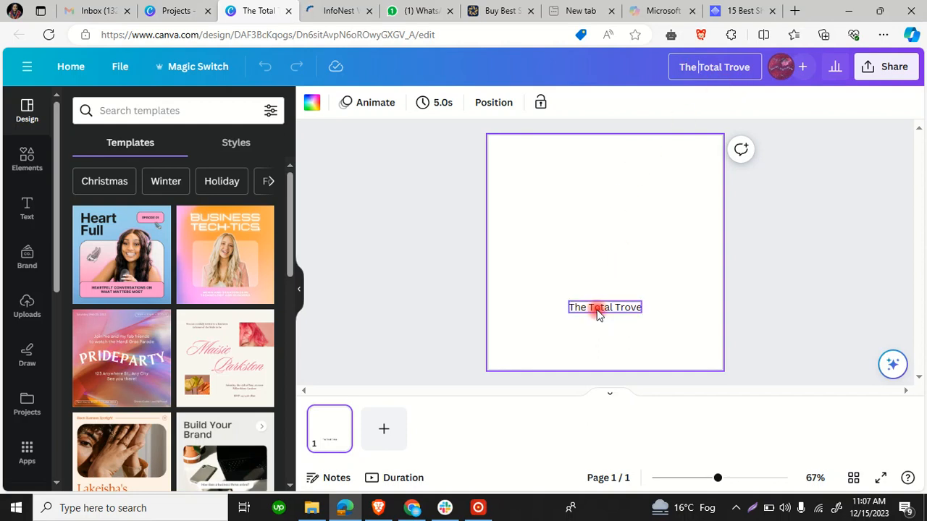
Review The Total Trove's online store home page, examining its logo, banners and the trending and newly arrived products.
left_click(499, 10)
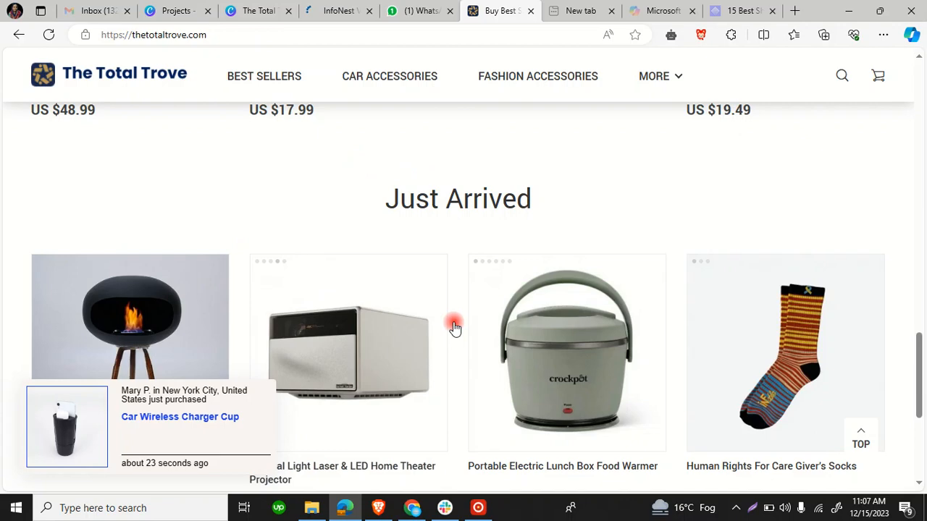
scroll(590, 348, "down", 4)
scroll(594, 362, "up", 10)
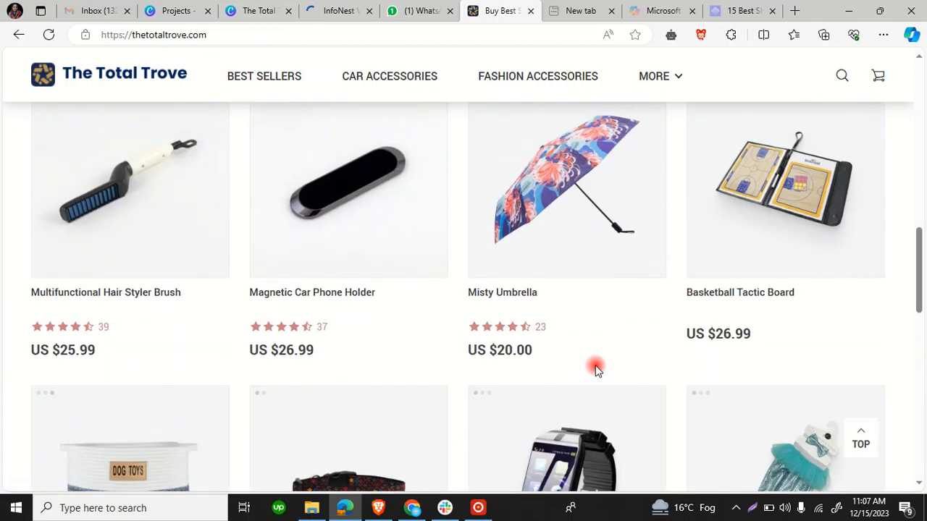
scroll(595, 368, "up", 8)
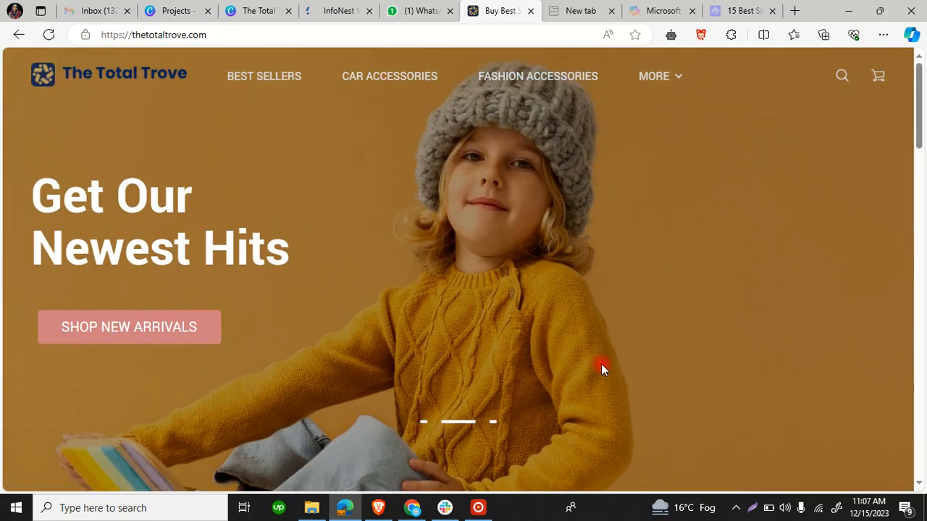
scroll(600, 364, "down", 3)
scroll(599, 363, "up", 3)
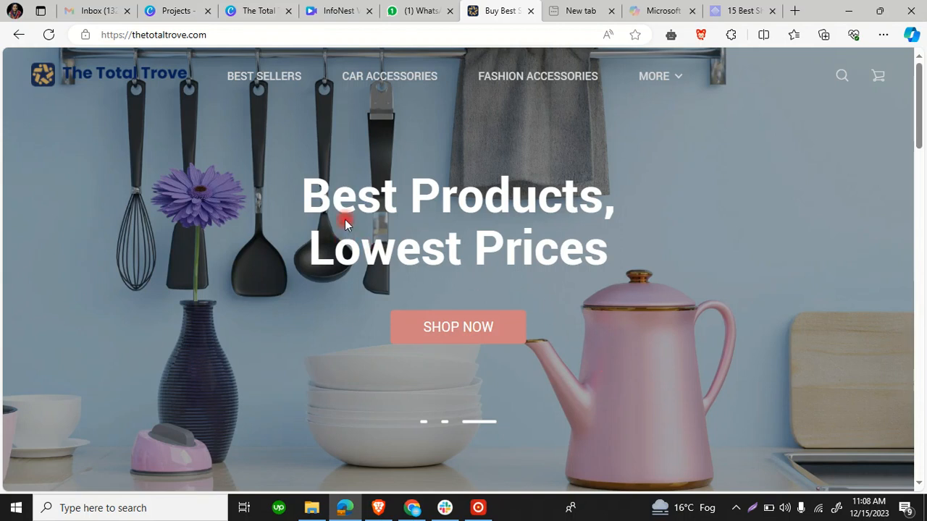
scroll(463, 405, "down", 5)
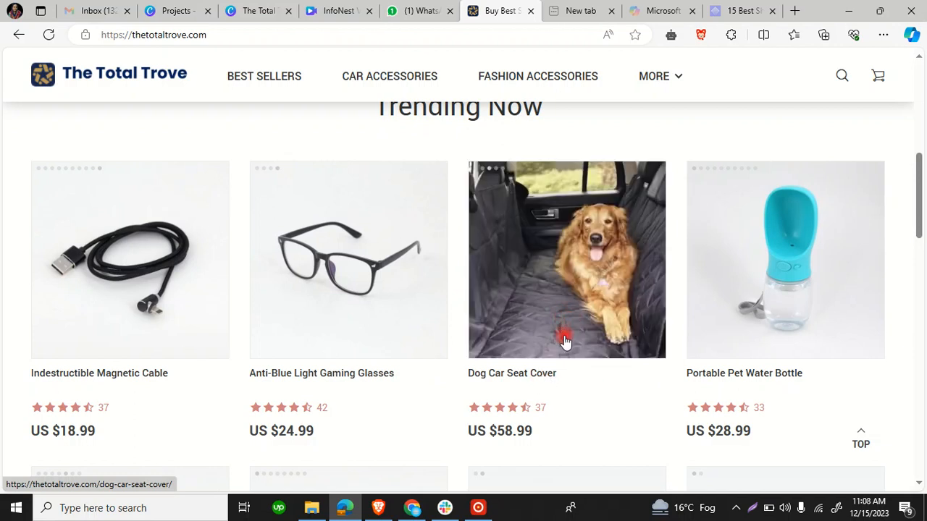
scroll(763, 341, "down", 5)
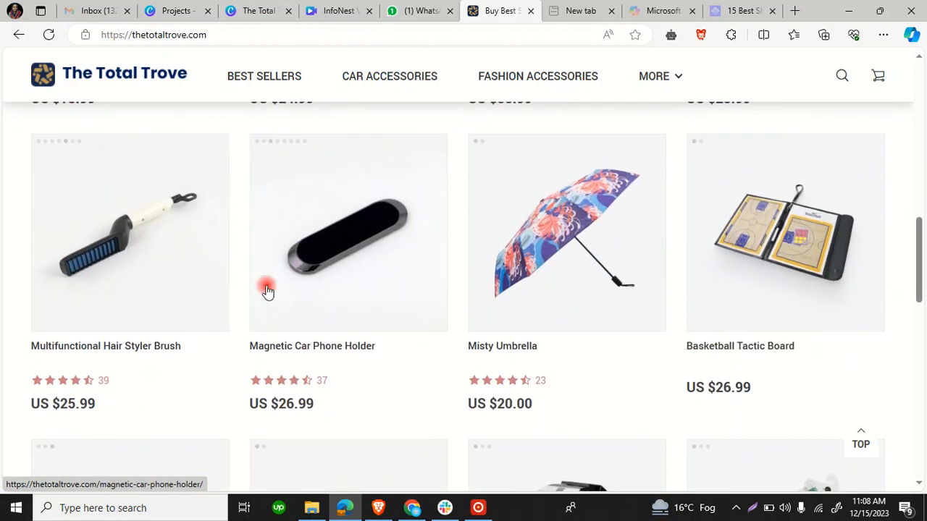
scroll(543, 369, "down", 1)
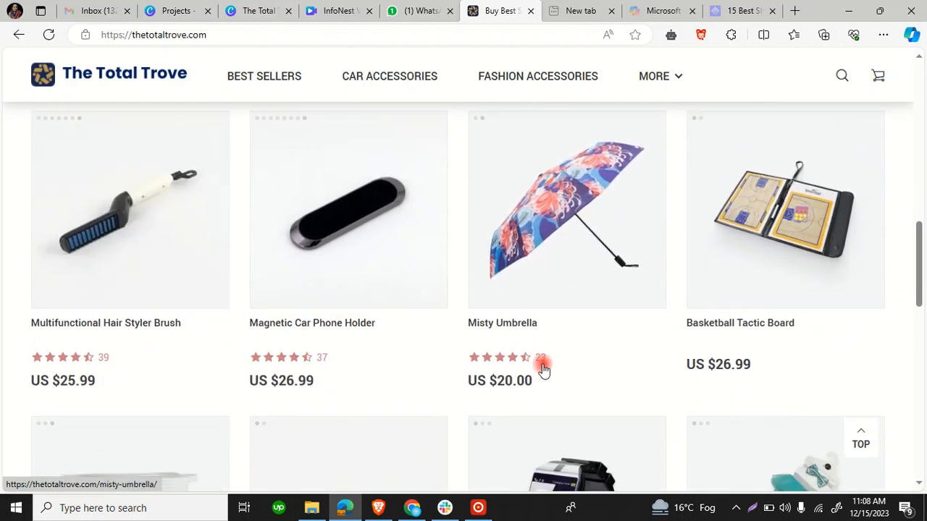
scroll(543, 370, "down", 2)
scroll(334, 373, "down", 2)
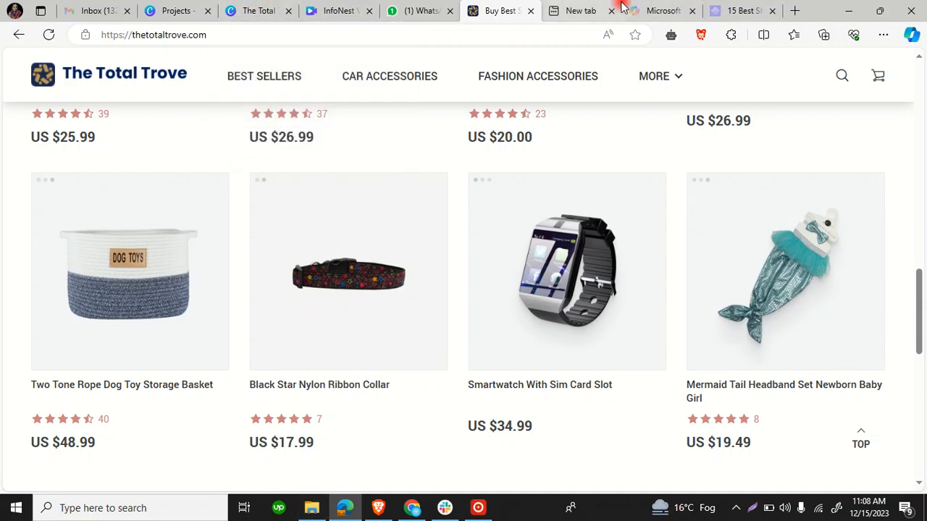
Go to the PageFly article on Shopify general stores and view the Alo Yoga homepage image enlarged to examine its logo.
left_click(572, 9)
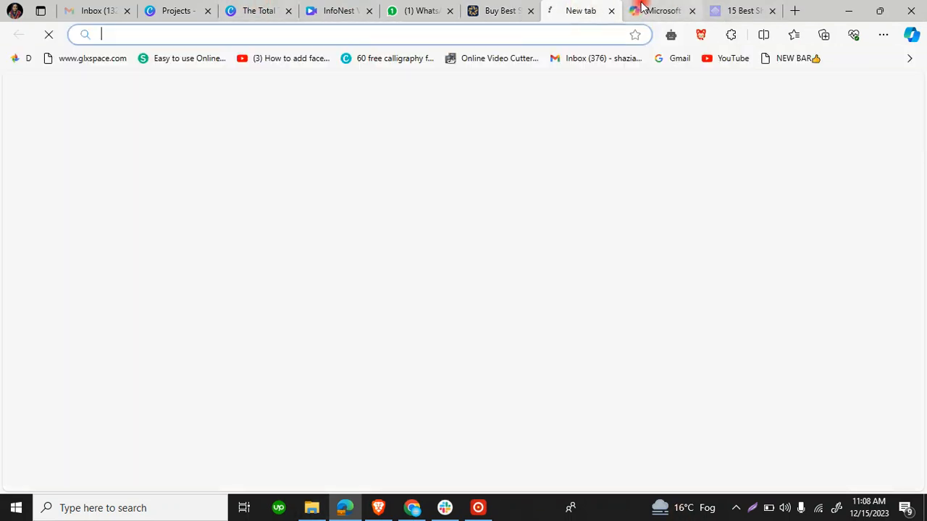
left_click(641, 7)
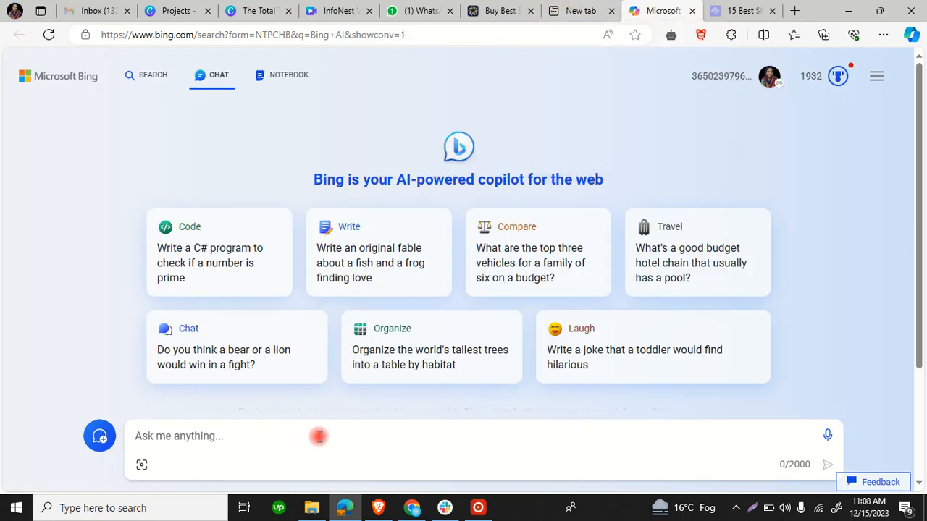
left_click(732, 10)
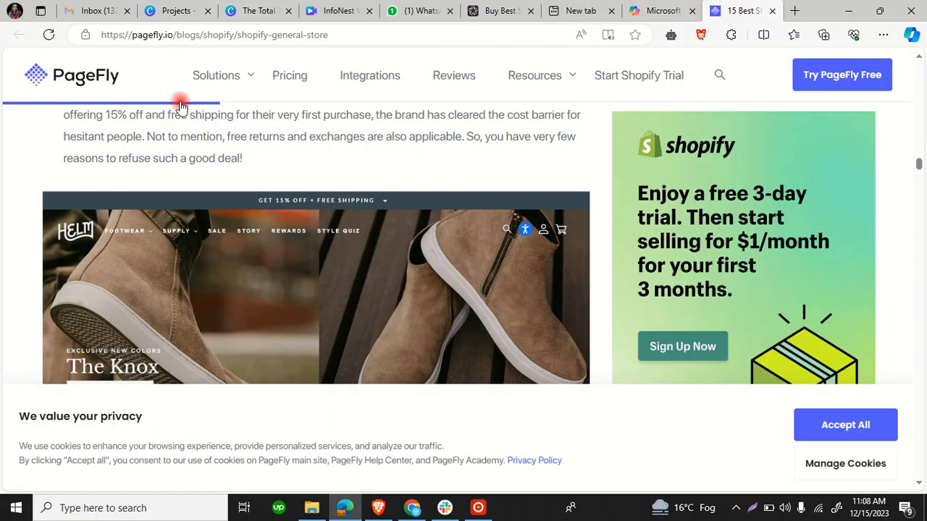
scroll(77, 271, "down", 12)
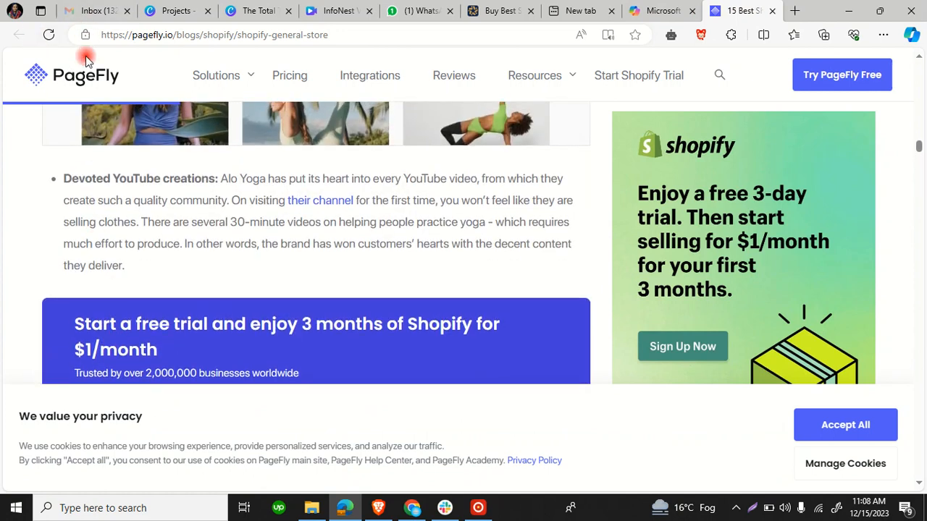
scroll(146, 254, "up", 8)
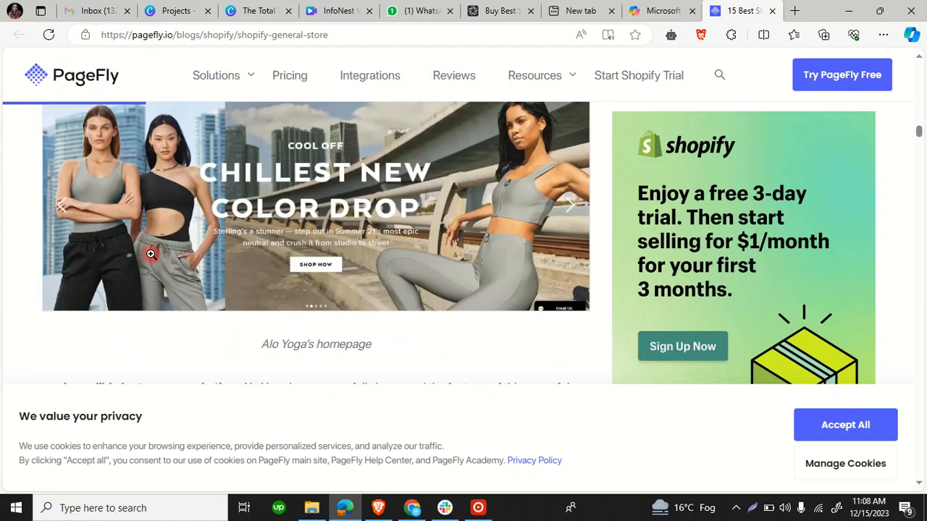
scroll(151, 254, "up", 3)
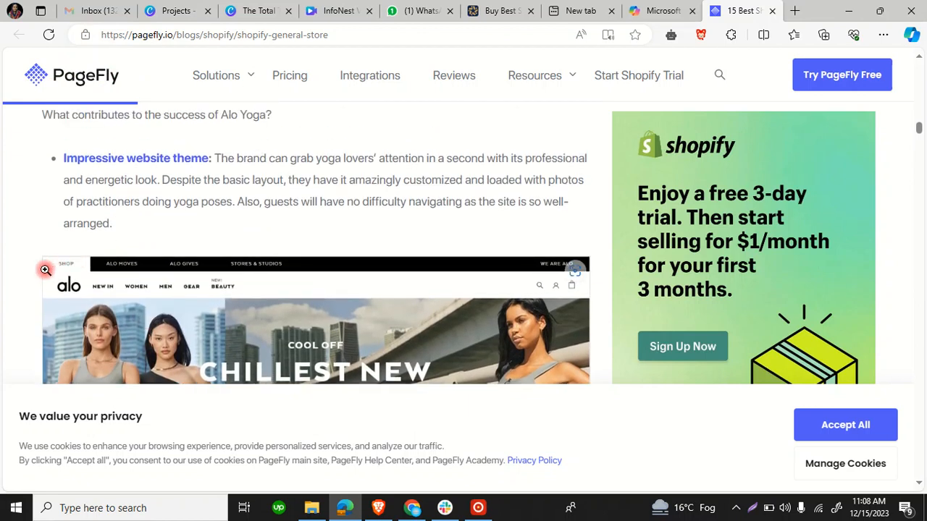
left_click(53, 293)
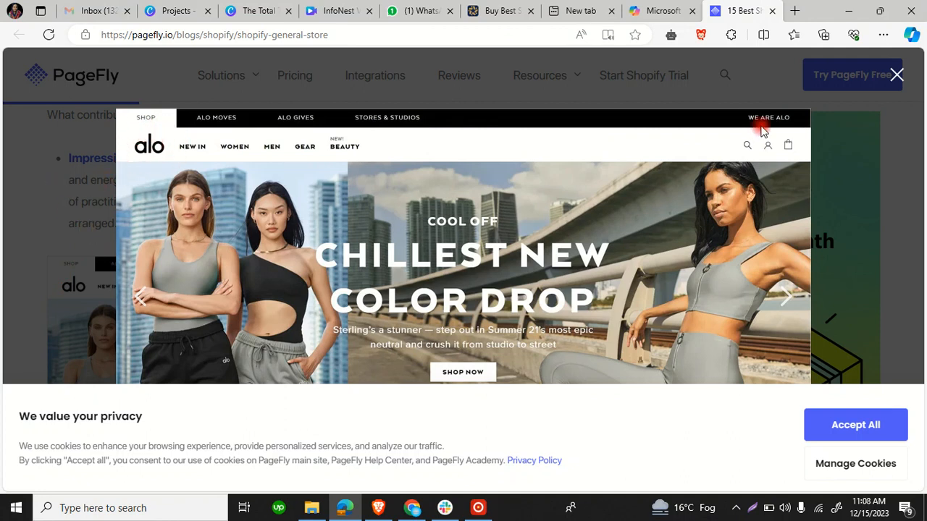
left_click(896, 75)
Find the HELM Boots homepage image in the article and enlarge it to examine the brand's logo.
scroll(373, 211, "down", 10)
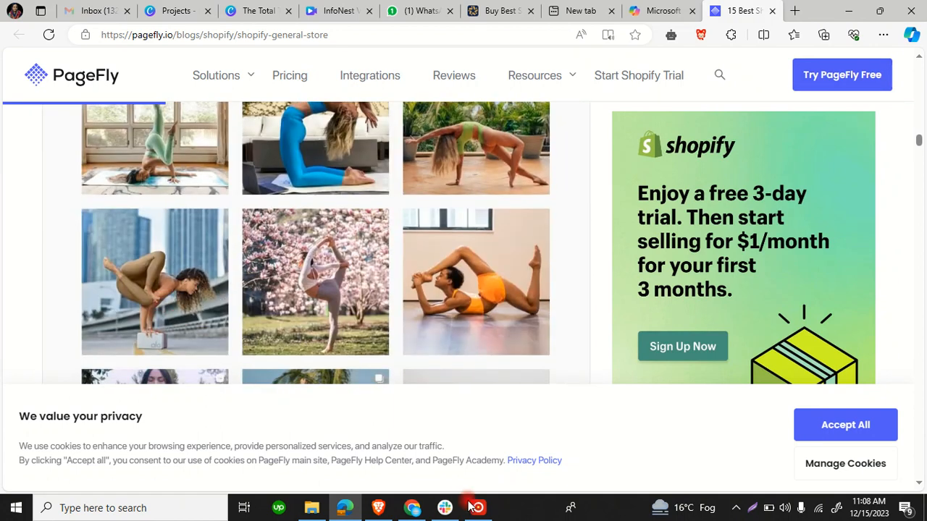
scroll(207, 285, "down", 8)
scroll(133, 262, "down", 10)
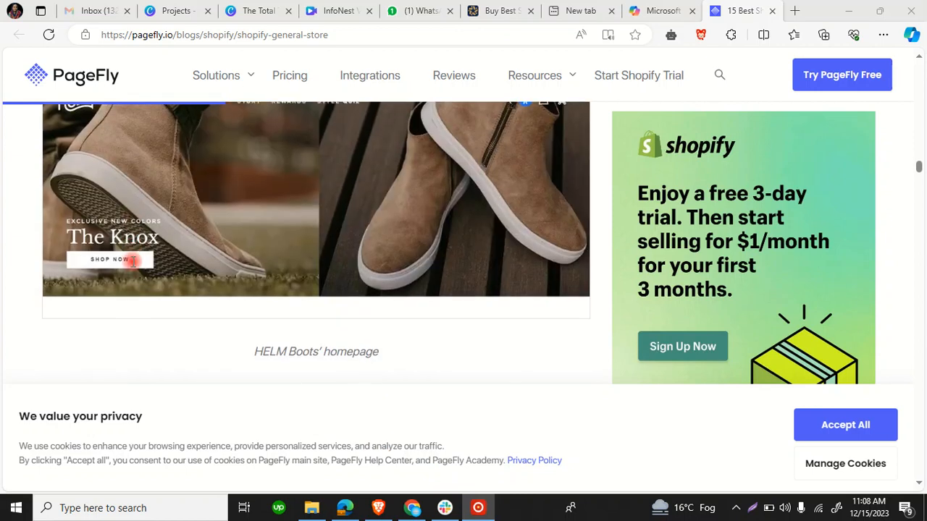
scroll(132, 260, "up", 2)
left_click(84, 230)
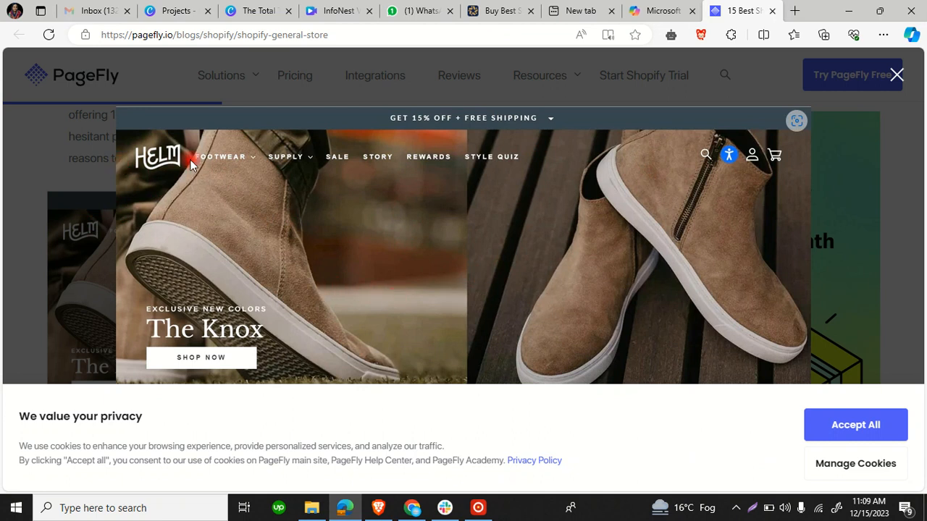
left_click(902, 78)
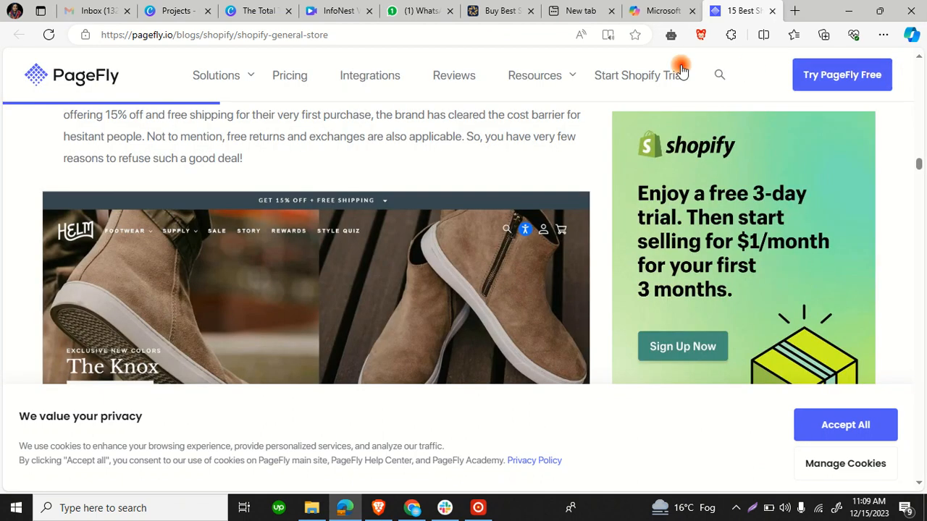
Read on to the Au Lit Fine Linens entry and enlarge its website image to examine the brand's logo.
scroll(325, 308, "down", 5)
scroll(14, 283, "down", 10)
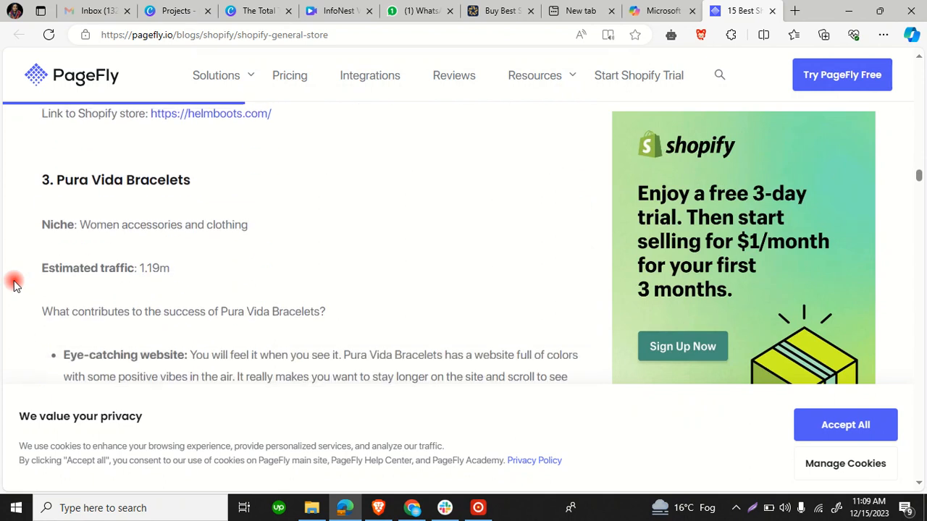
scroll(42, 292, "down", 10)
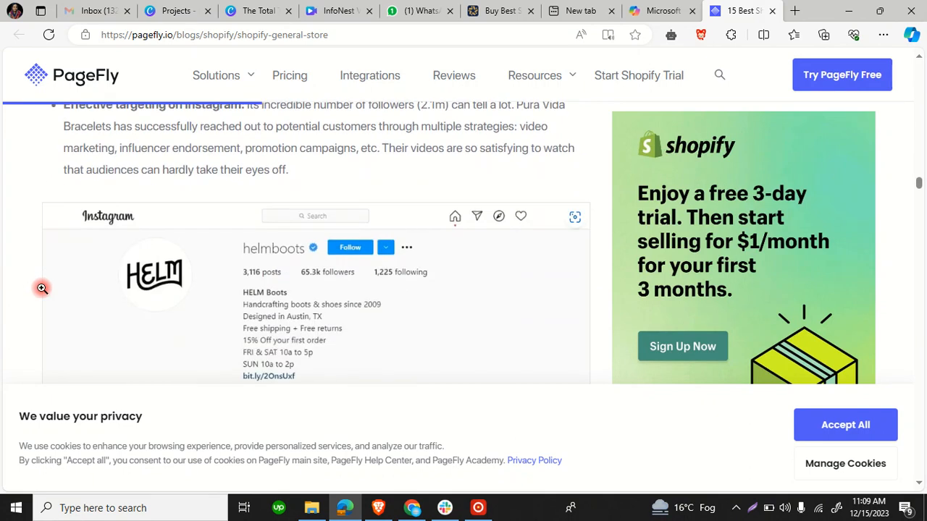
scroll(92, 304, "down", 1)
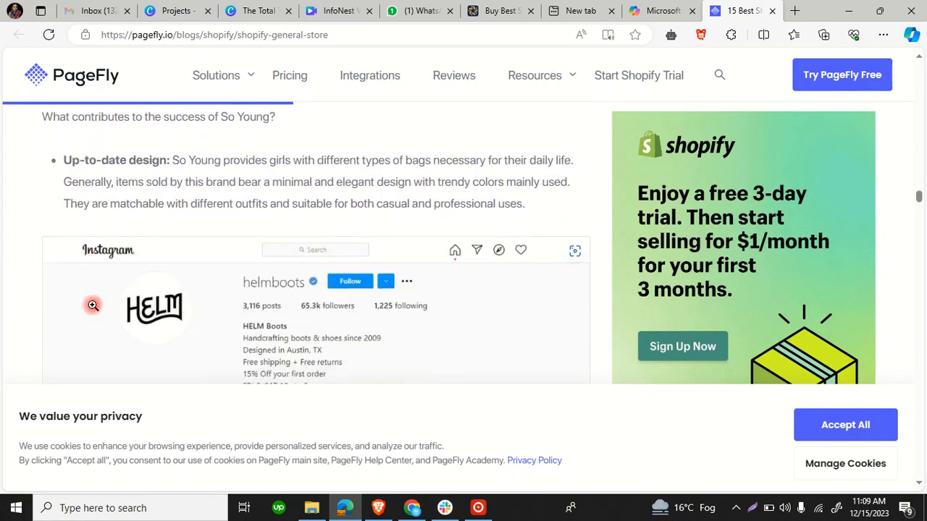
scroll(120, 274, "down", 8)
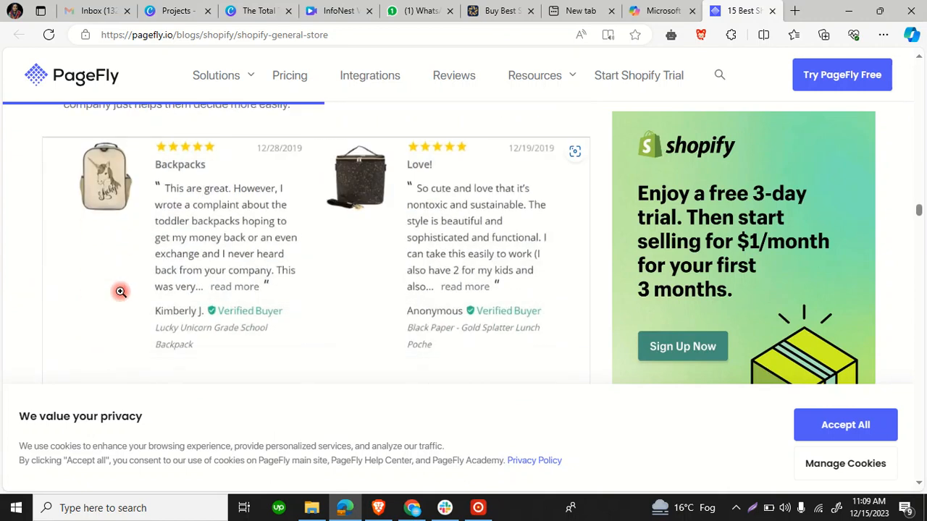
scroll(121, 292, "down", 11)
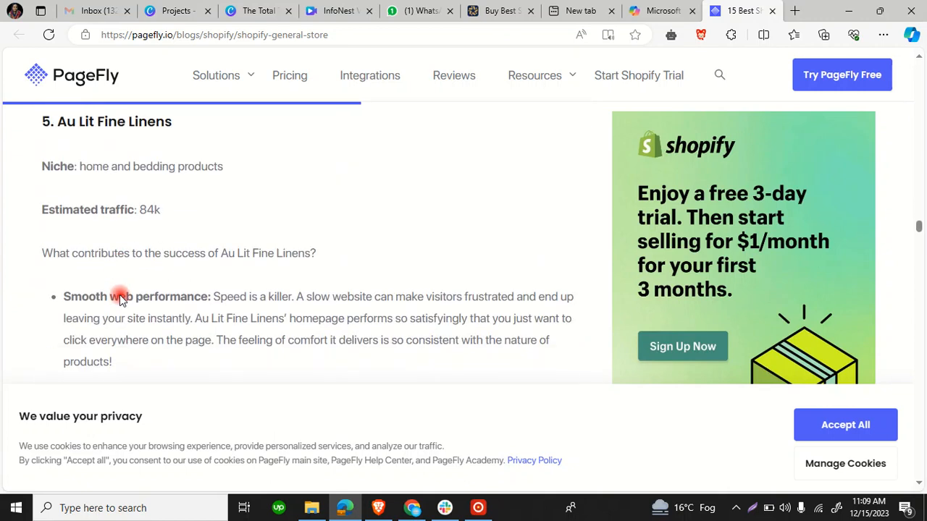
scroll(120, 298, "down", 2)
scroll(85, 240, "up", 3)
left_click(76, 219)
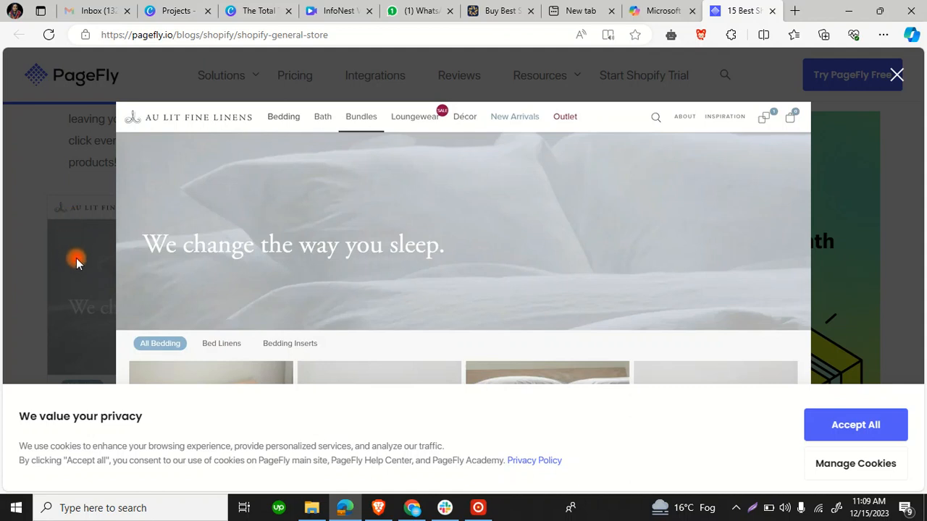
left_click(898, 77)
Read the Minaal entry on travel bags and gear and enlarge its homepage image to examine the logo.
scroll(224, 307, "down", 8)
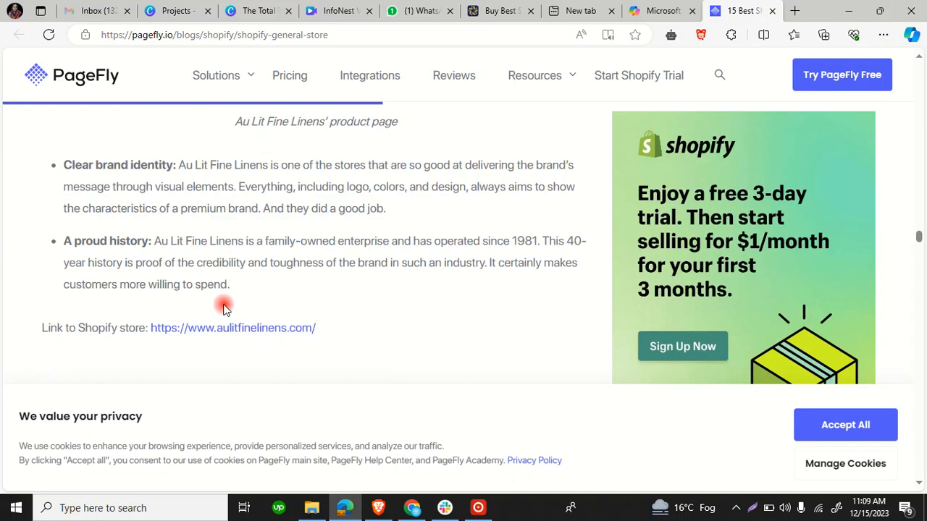
scroll(224, 307, "down", 3)
scroll(156, 297, "down", 2)
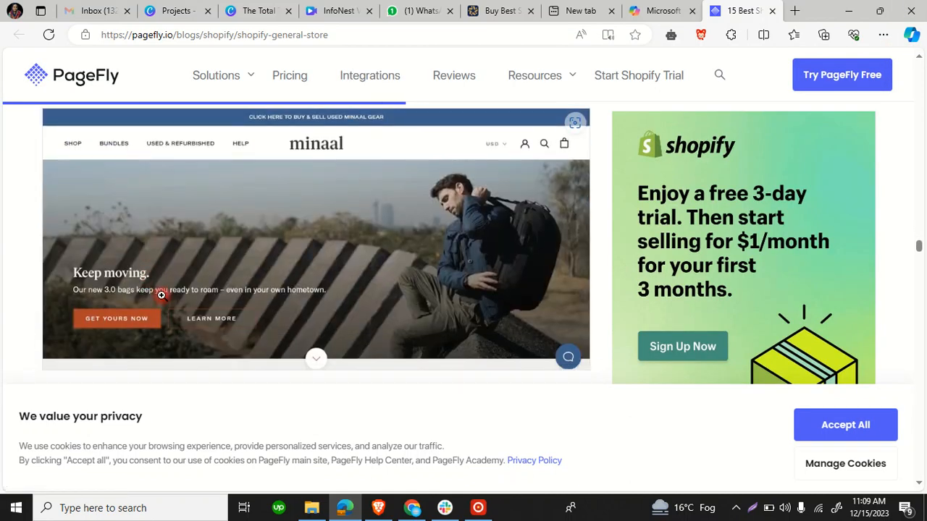
scroll(230, 130, "up", 3)
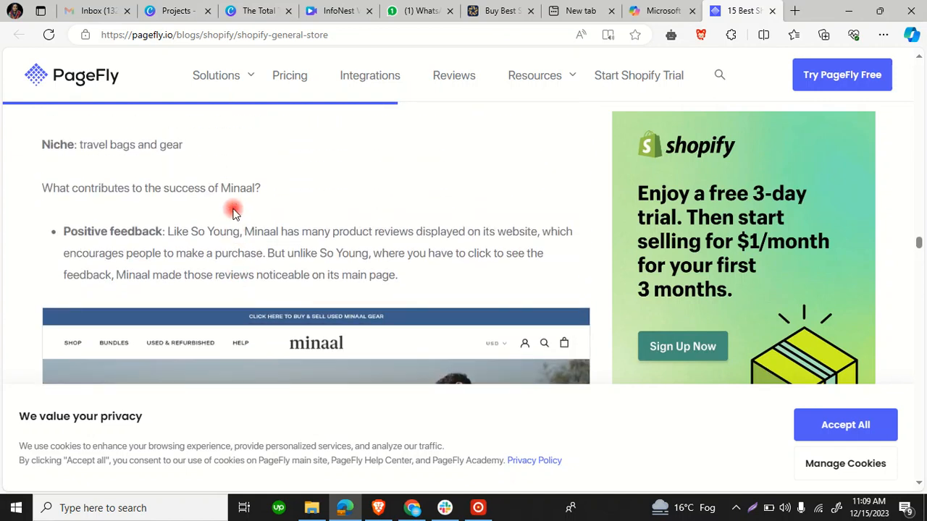
scroll(150, 287, "up", 1)
left_click_drag(84, 212, 166, 254)
scroll(298, 292, "down", 5)
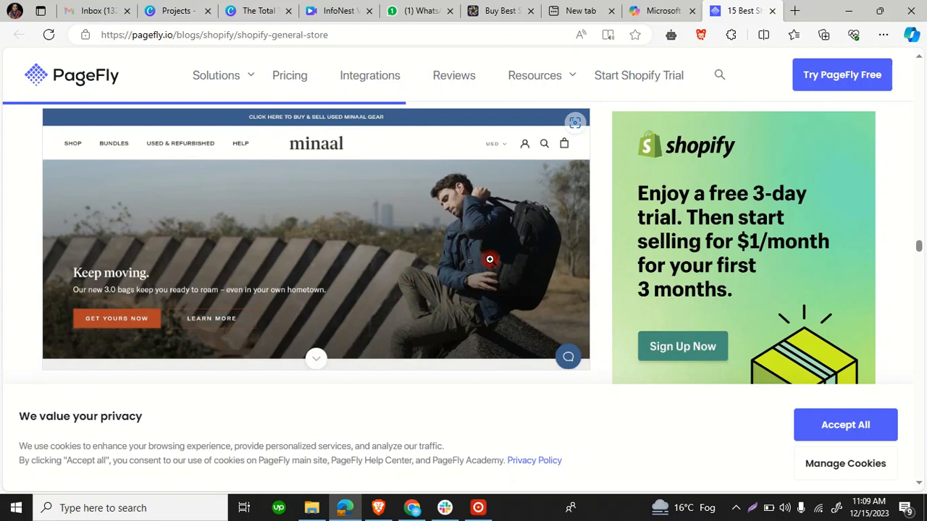
scroll(490, 259, "down", 7)
scroll(140, 241, "up", 6)
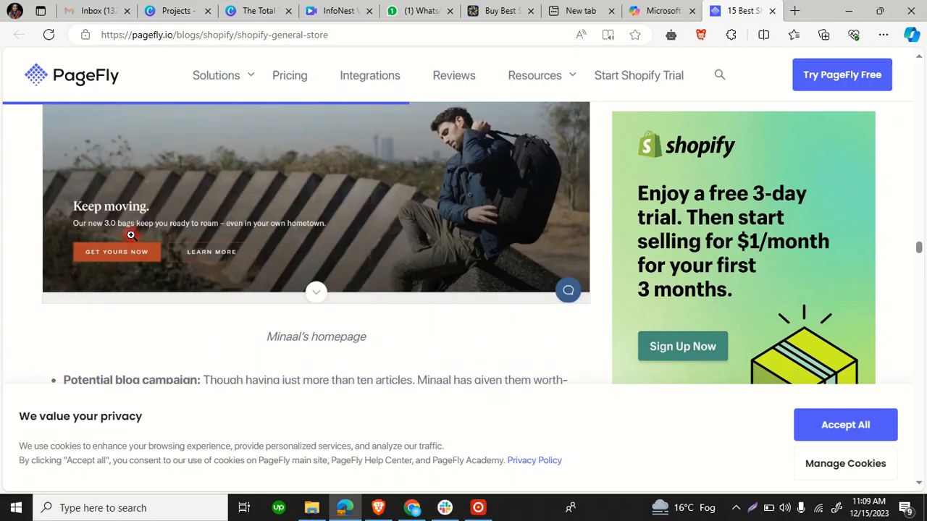
scroll(140, 241, "up", 2)
left_click(65, 211)
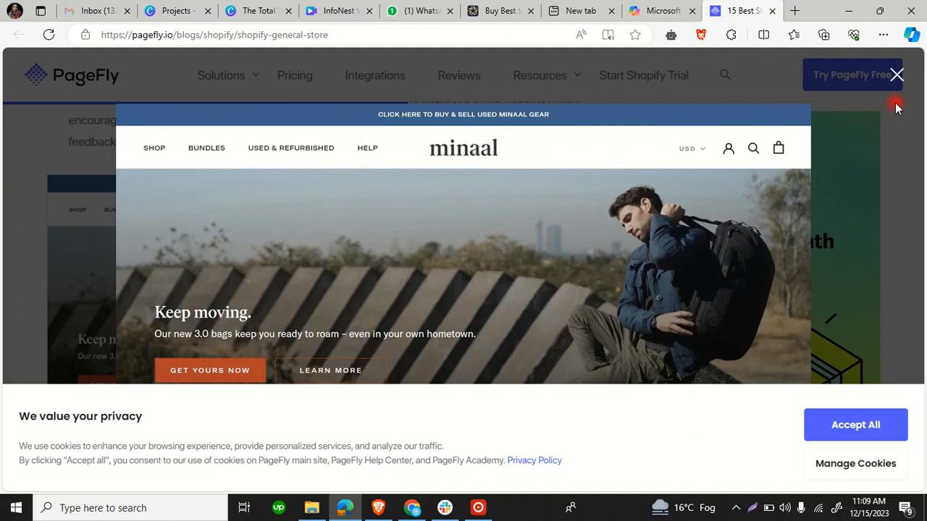
left_click(898, 77)
Read on to the NCLA Beauty entry and enlarge its homepage image to examine the brand's logo.
scroll(541, 194, "down", 10)
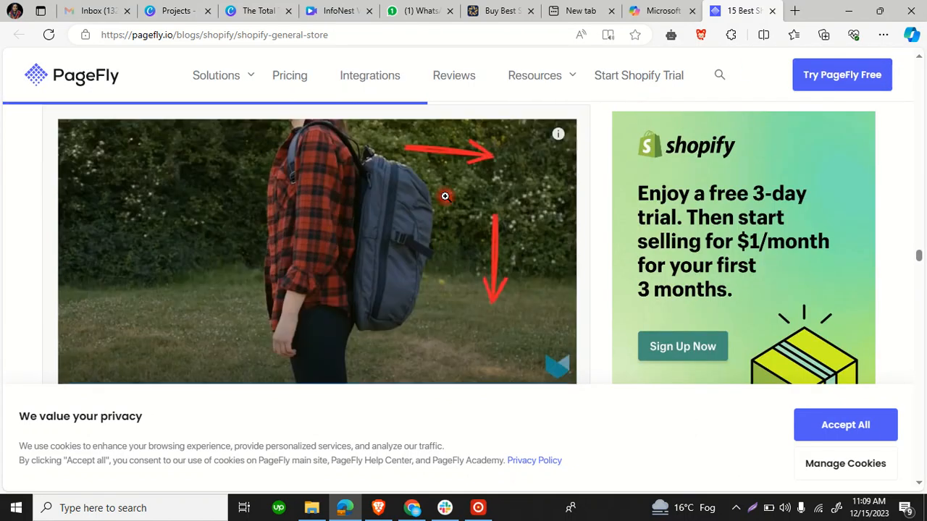
scroll(387, 222, "down", 5)
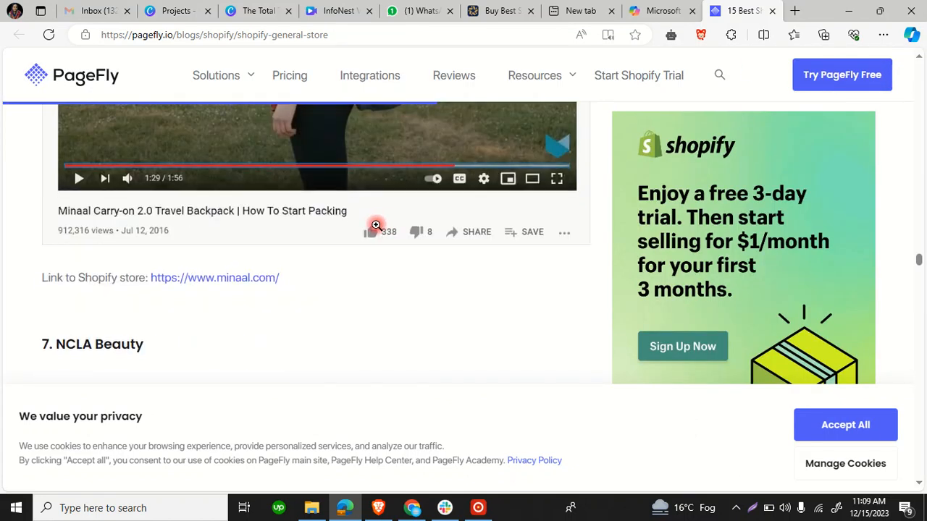
left_click_drag(68, 149, 132, 193)
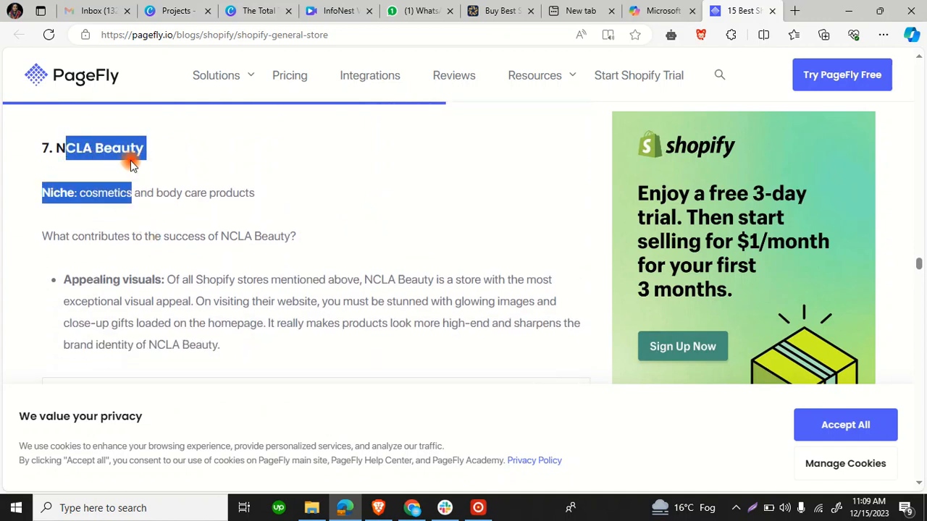
scroll(207, 304, "down", 3)
left_click(268, 213)
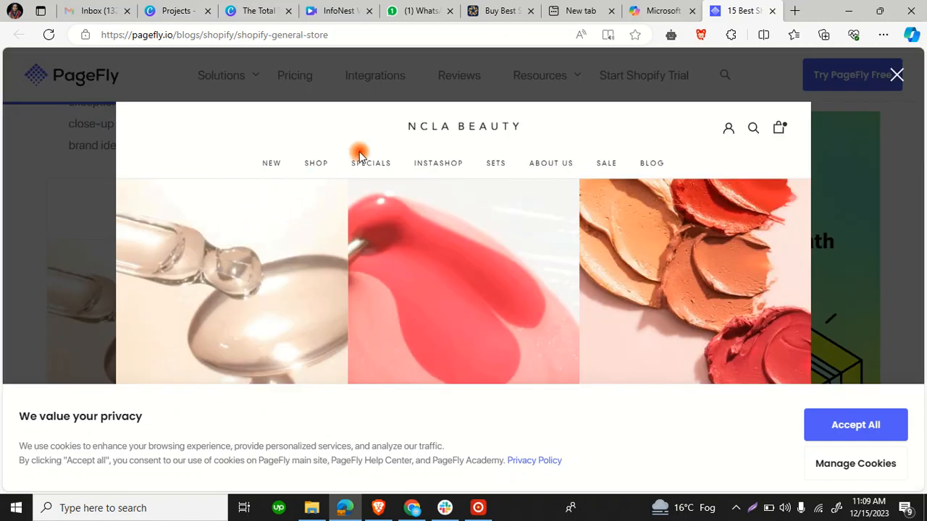
left_click(895, 80)
Find the Flex entry in the article and enlarge its website image to examine the logo.
scroll(149, 203, "down", 5)
scroll(78, 211, "down", 8)
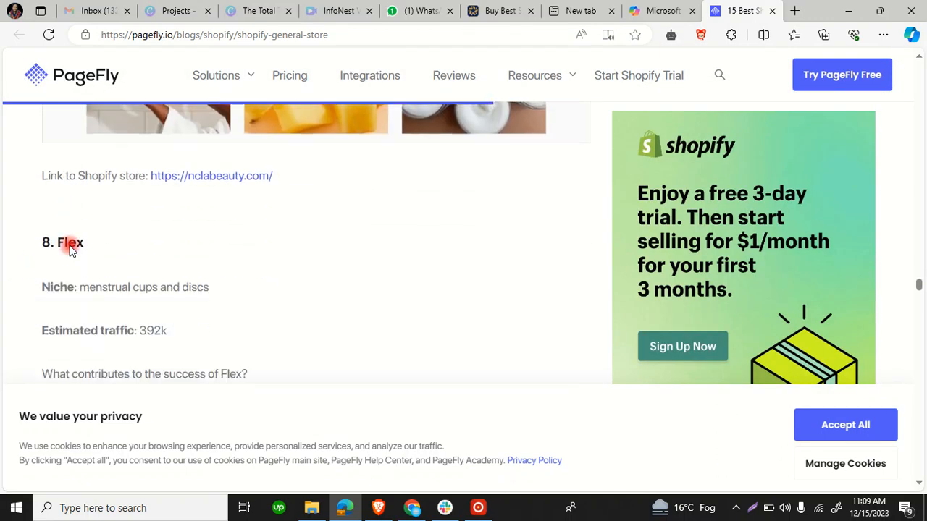
scroll(69, 248, "down", 4)
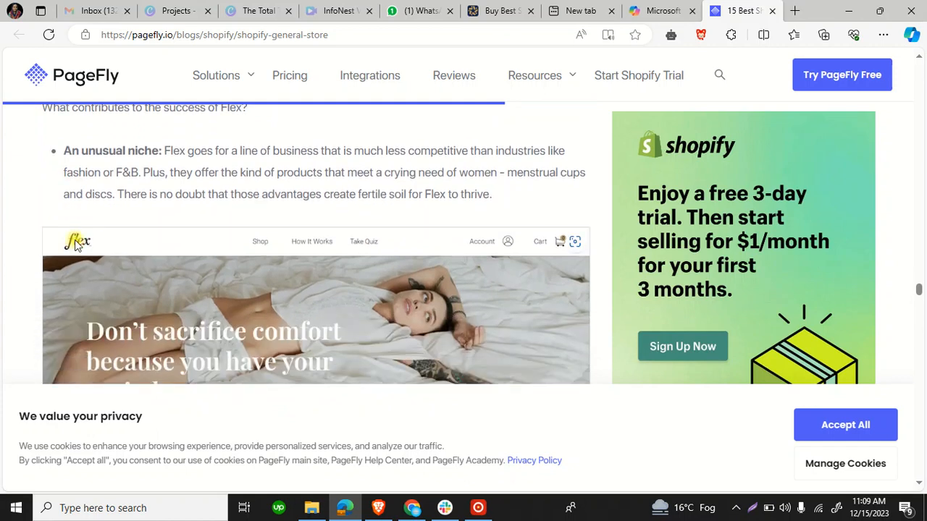
left_click(73, 241)
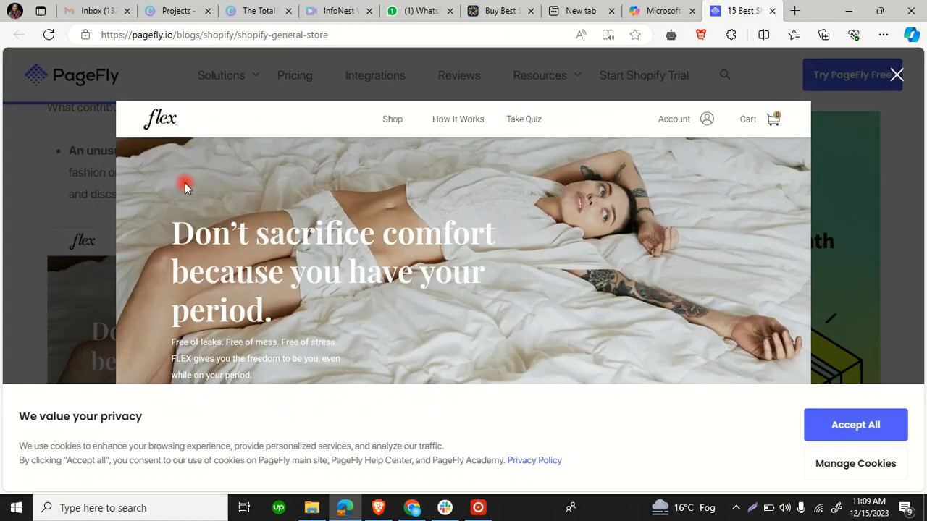
left_click(896, 77)
Continue to the Happiest Baby homepage image and enlarge it to examine the brand's logo.
scroll(76, 293, "down", 10)
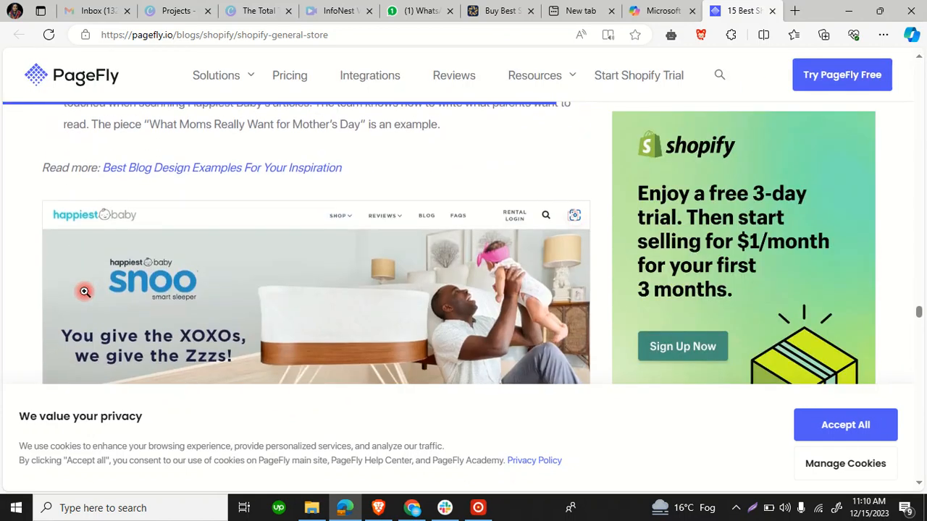
scroll(85, 291, "down", 3)
scroll(85, 290, "up", 3)
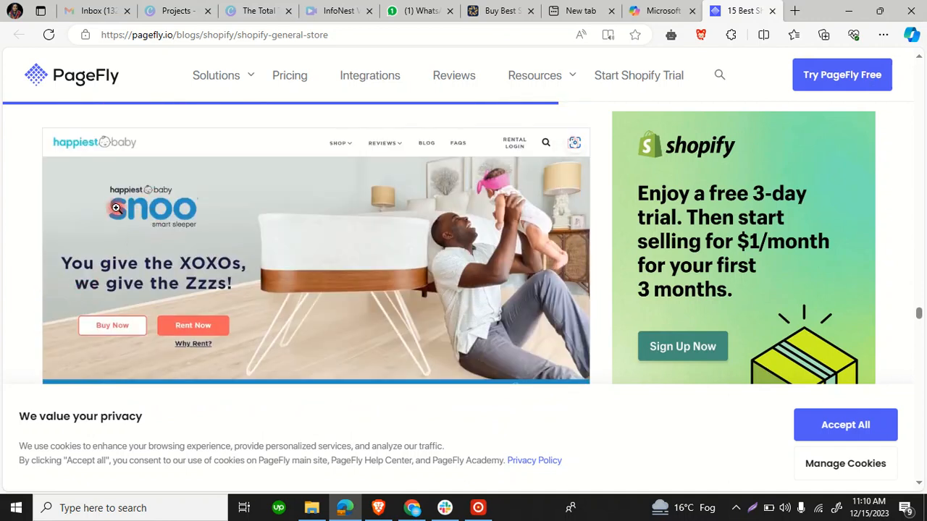
left_click(116, 208)
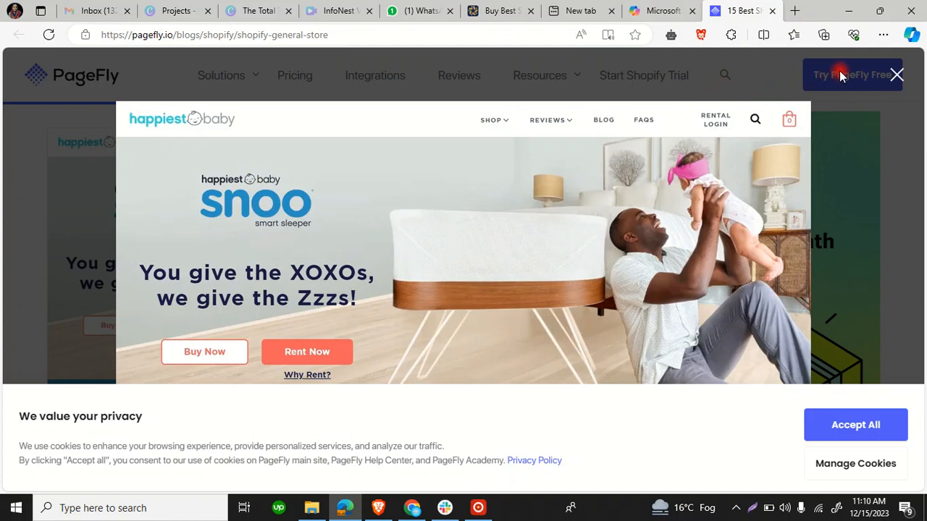
left_click(895, 75)
Return to The Total Trove design in Canva and search the templates for logos.
left_click(255, 11)
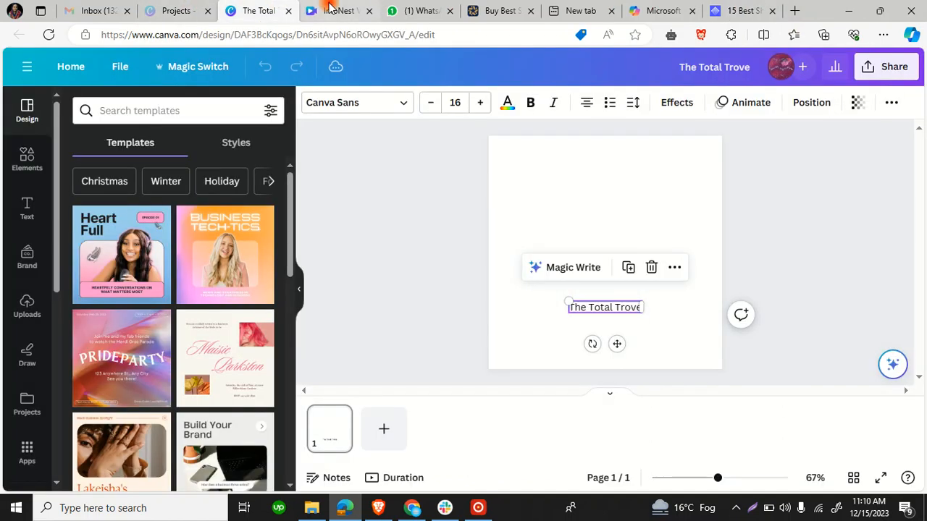
left_click(145, 109)
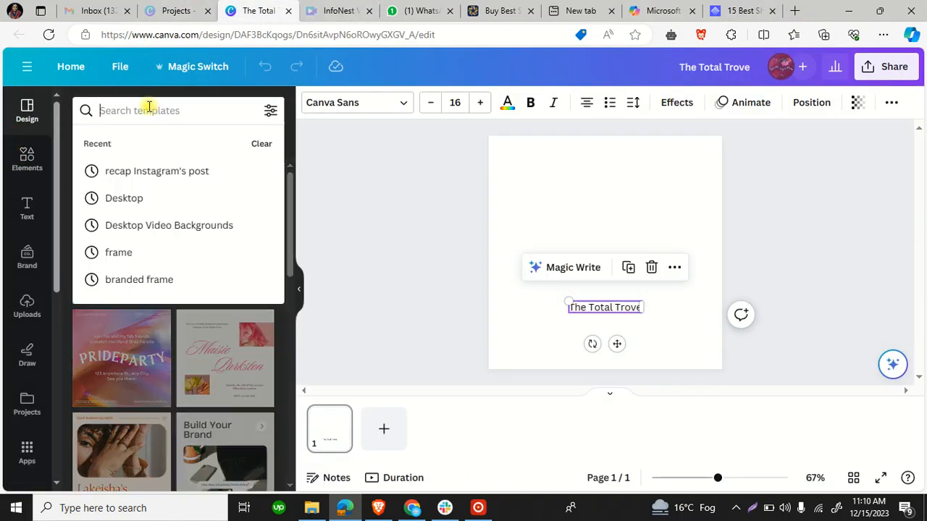
left_click(39, 116)
left_click(198, 113)
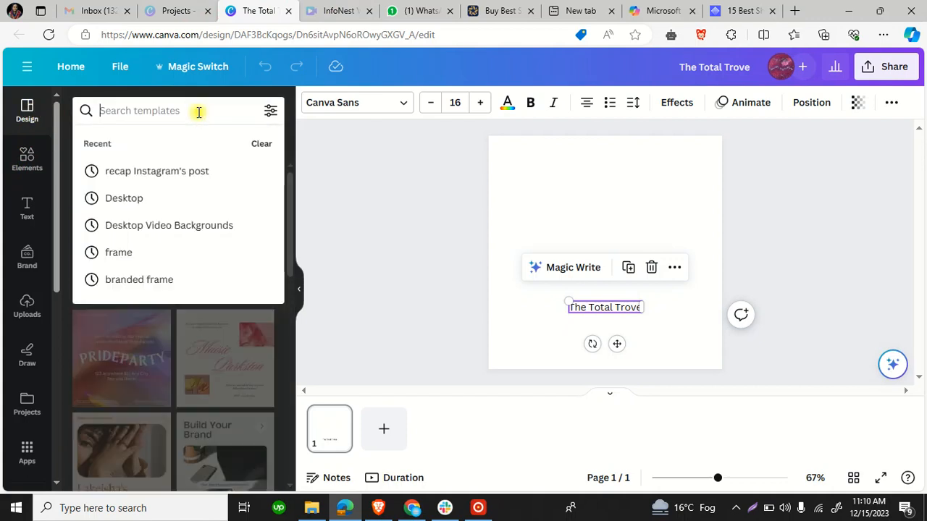
type("lo")
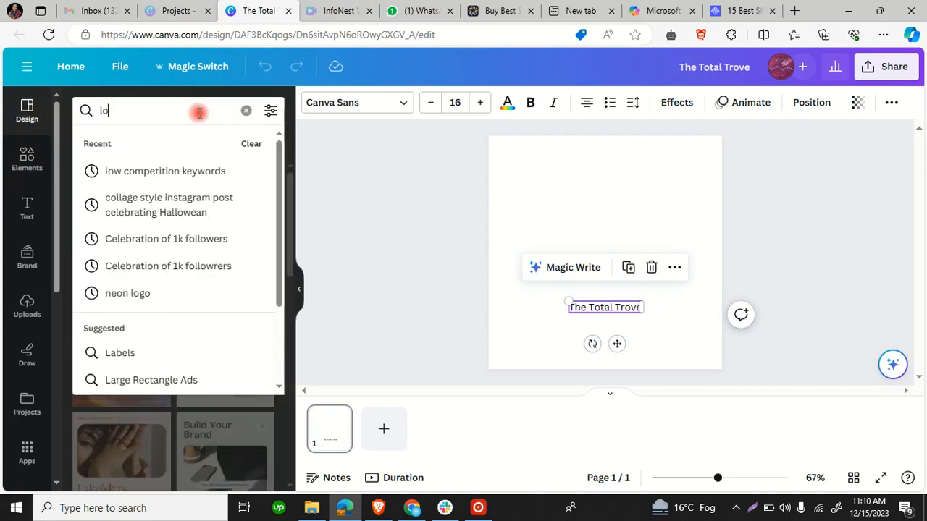
type("gos")
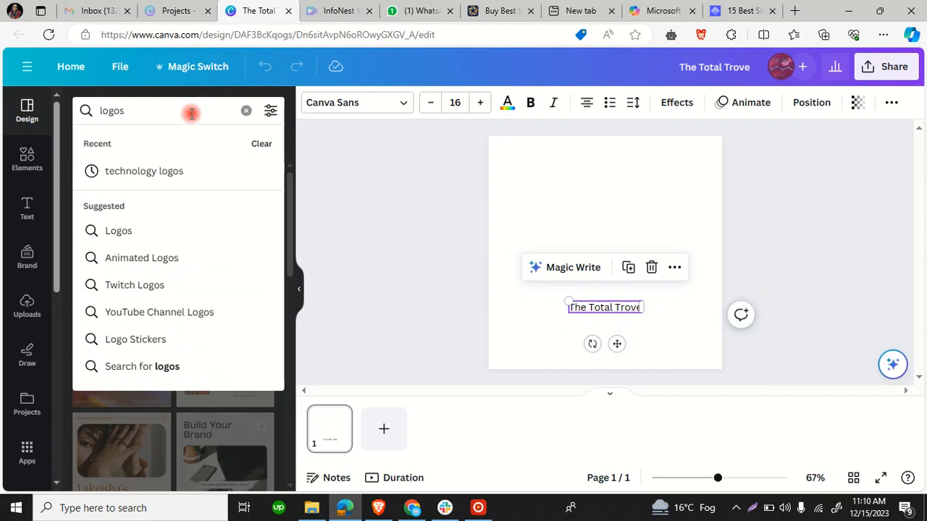
key("Return")
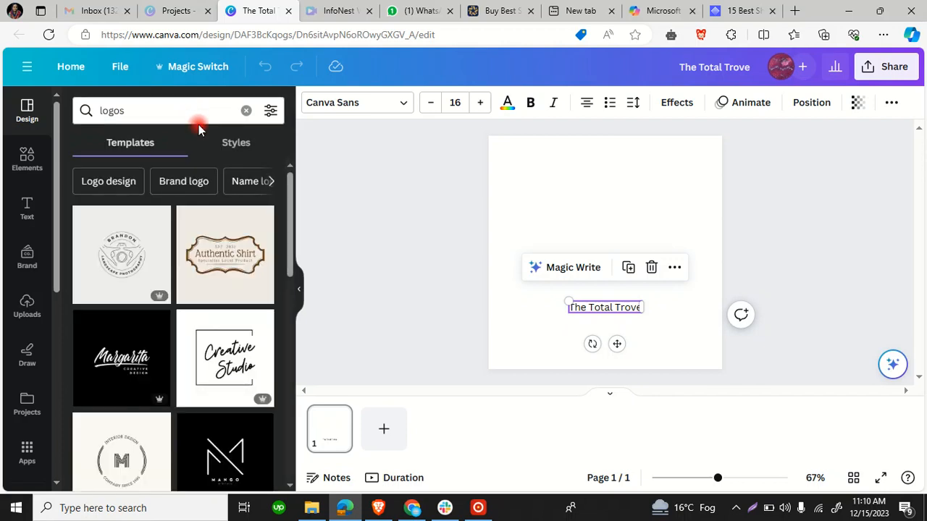
Browse the logo templates and add the white version of the Minimal initial brand logo as a new page.
scroll(159, 263, "down", 2)
scroll(173, 317, "down", 4)
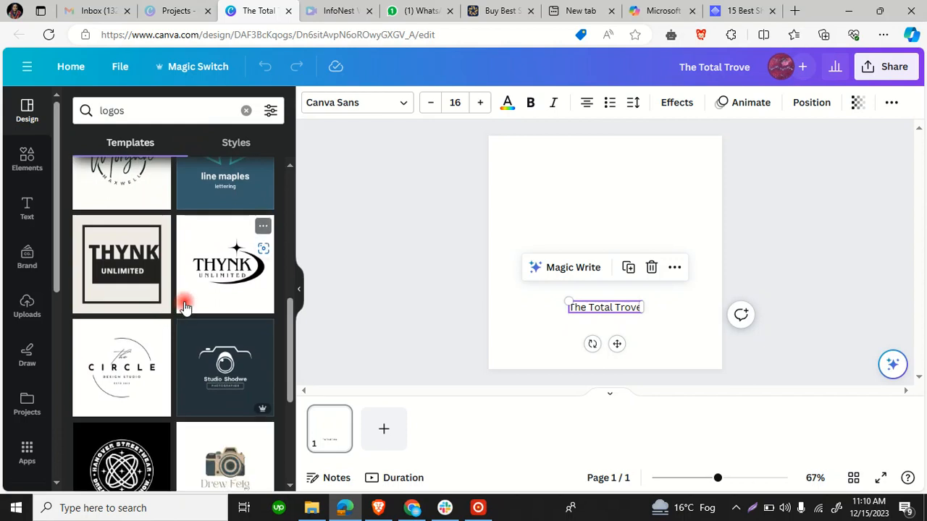
scroll(185, 308, "down", 5)
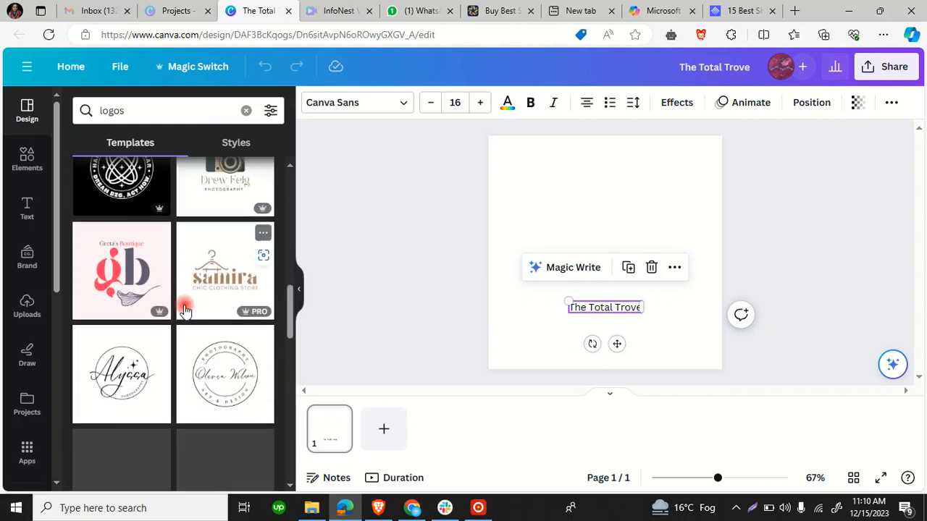
scroll(185, 310, "down", 2)
scroll(185, 310, "down", 2)
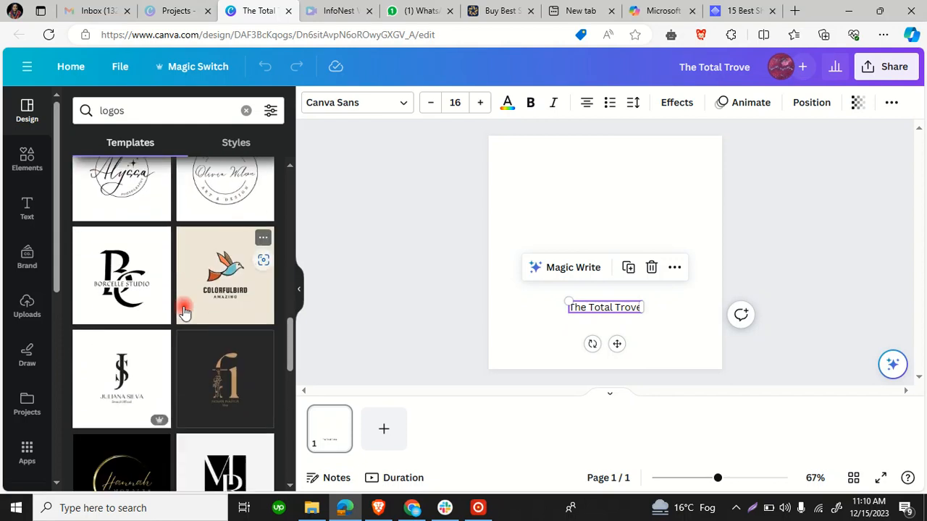
scroll(183, 312, "down", 2)
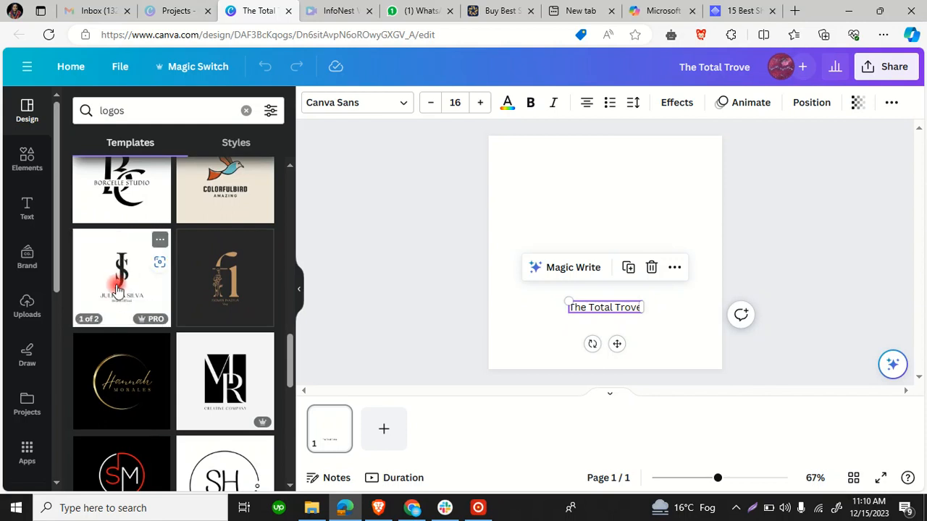
left_click(148, 283)
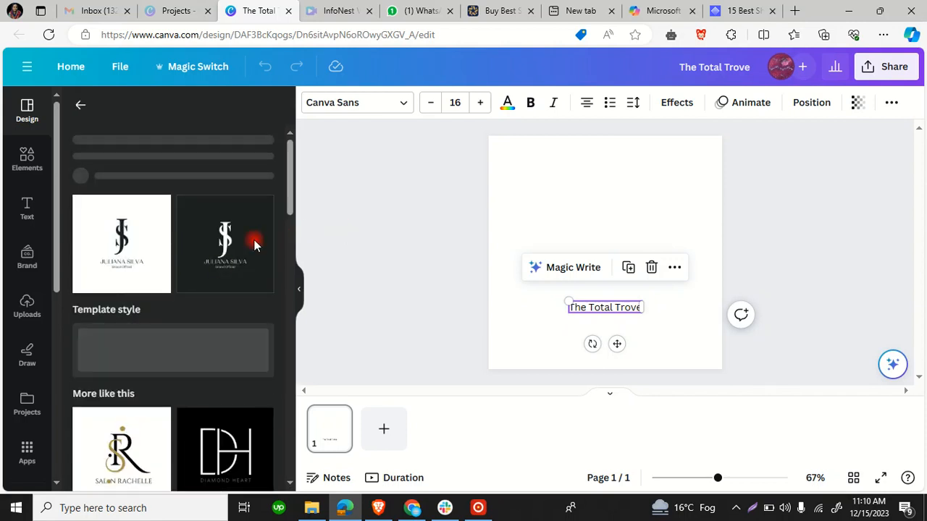
left_click(503, 223)
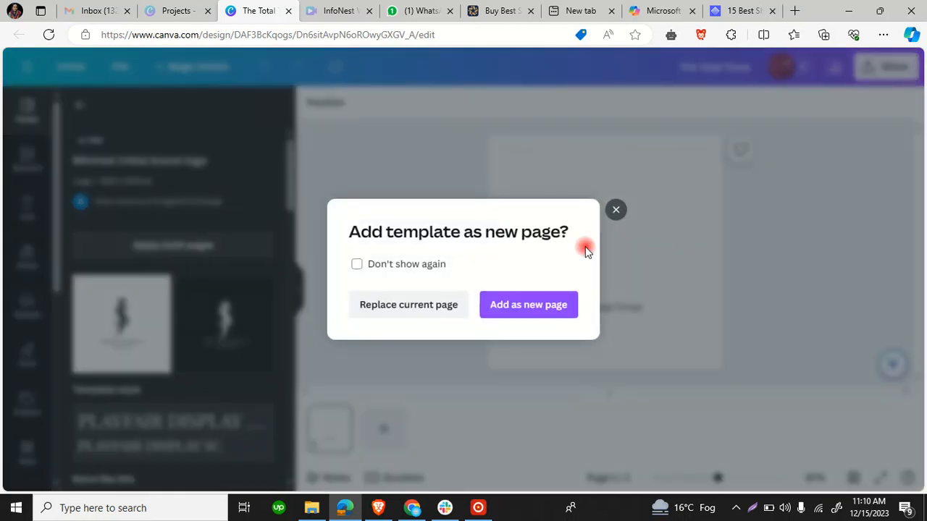
left_click(486, 295)
Replace the letter J in the template's monogram with T.
left_click(600, 208)
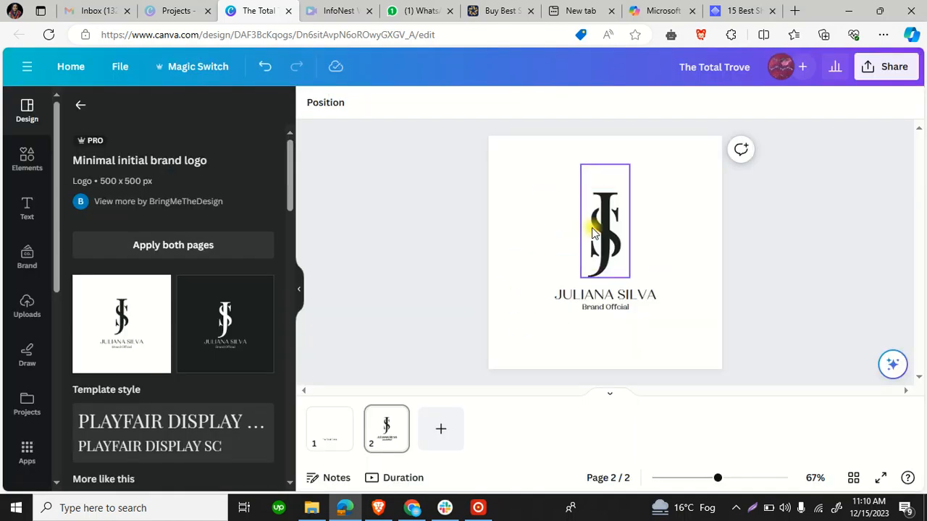
left_click(592, 233)
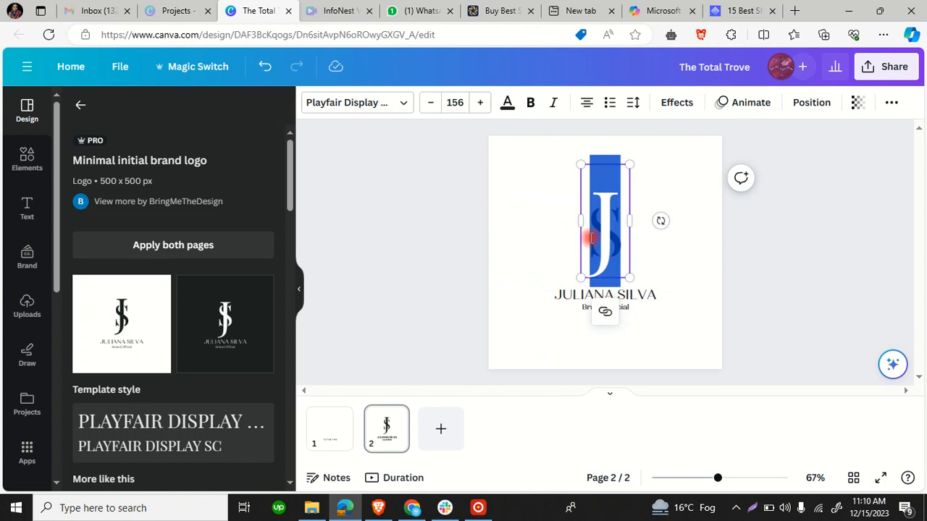
type("T")
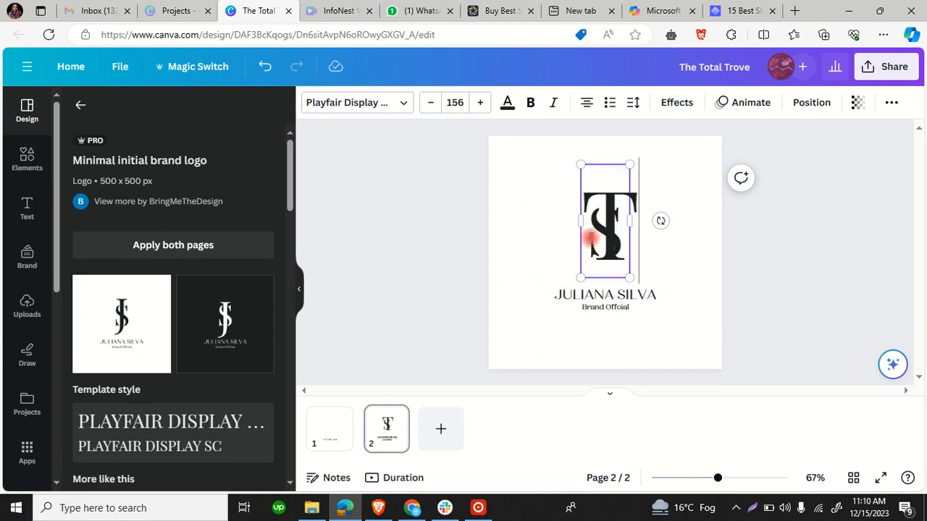
left_click(652, 250)
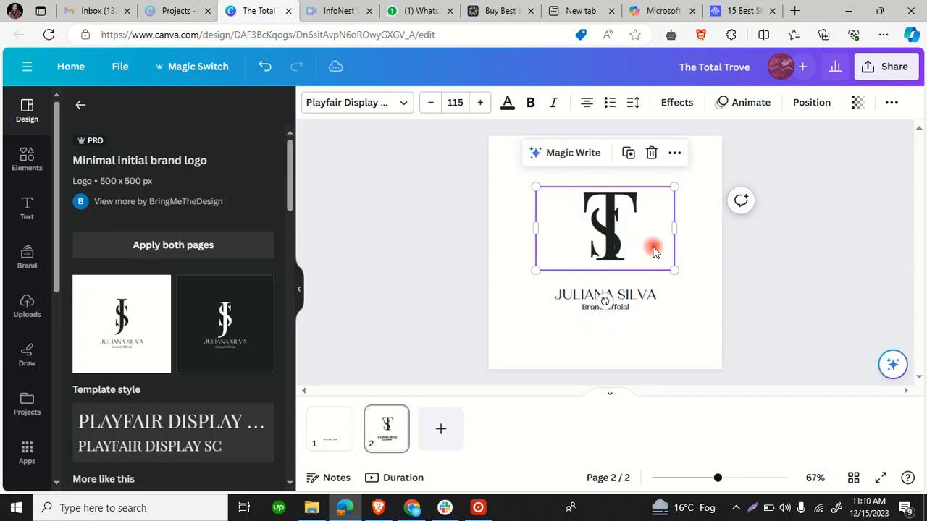
Try a T in place of the monogram's S and shift it slightly down, then delete that second letter.
left_click(608, 250)
left_click(558, 251)
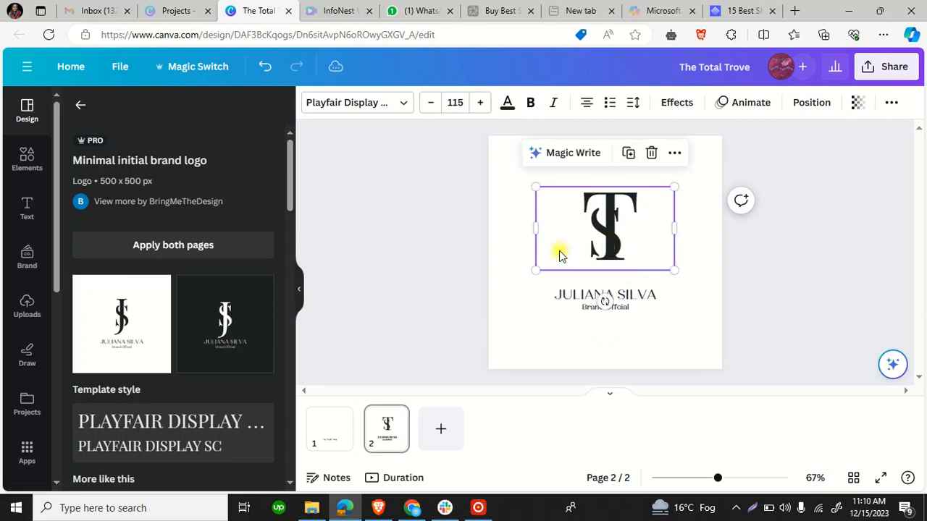
double_click(559, 253)
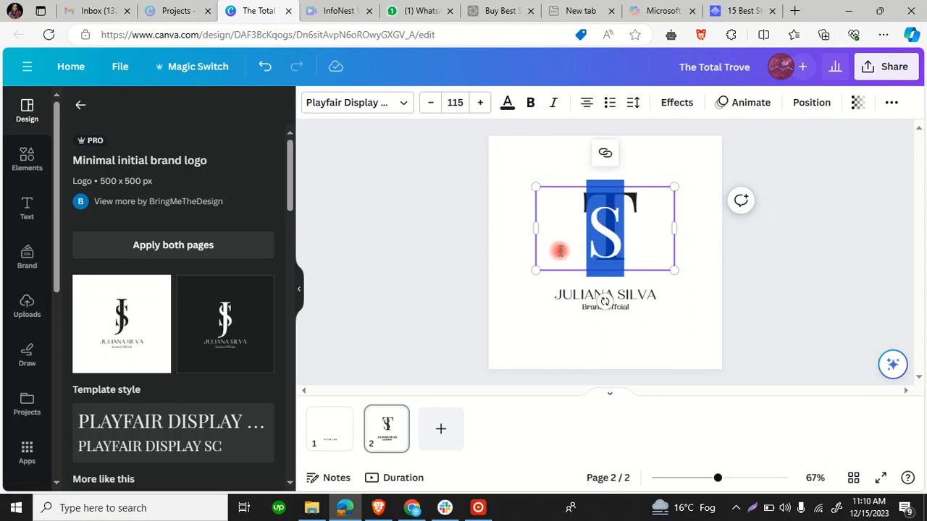
key("BackSpace")
left_click(704, 268)
left_click(609, 266)
mouse_move(578, 248)
left_mouse_down()
mouse_move(538, 242)
mouse_move(586, 248)
mouse_move(576, 252)
left_mouse_up()
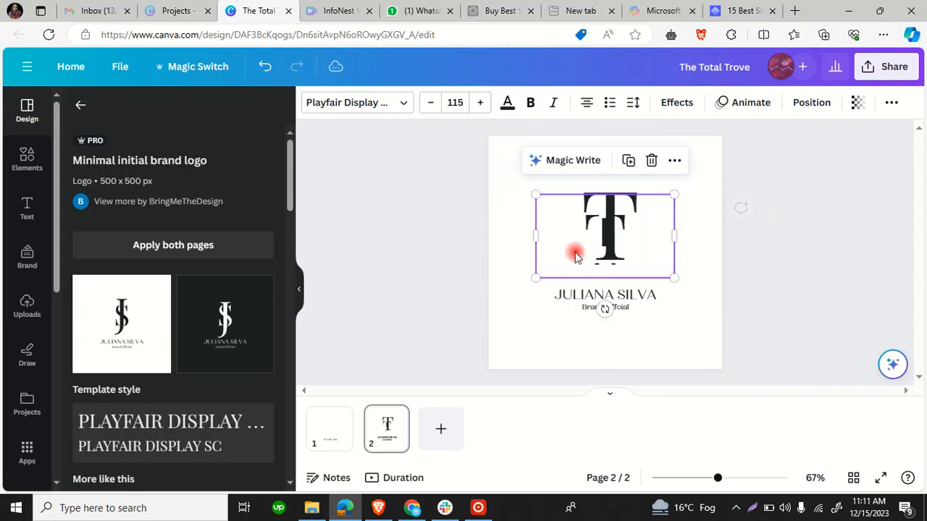
key("Delete")
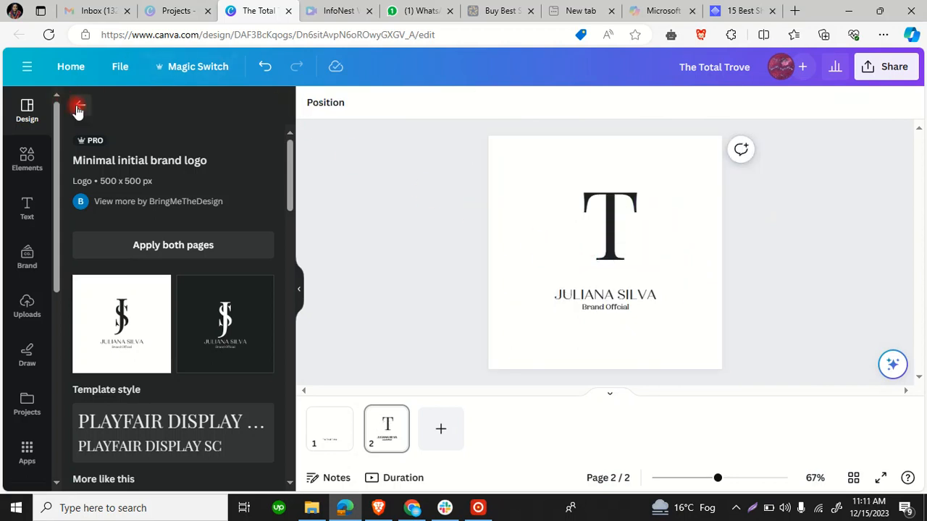
Return to the logo template results, browse further, and search the templates for "TTT logo".
left_click(78, 109)
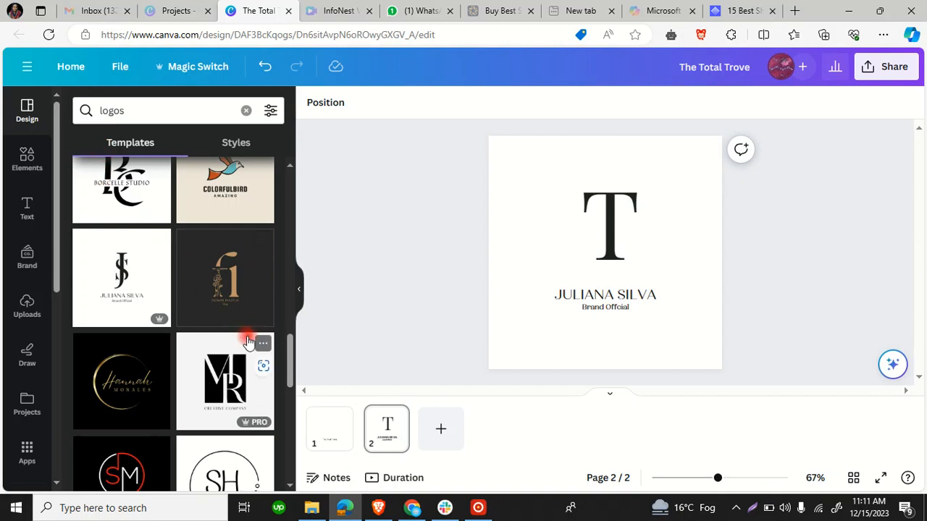
scroll(220, 351, "down", 3)
scroll(207, 360, "down", 3)
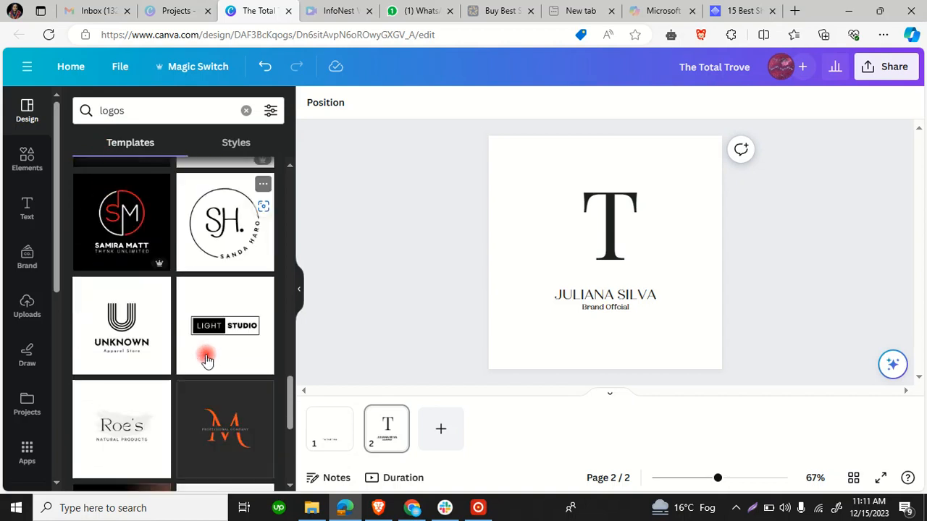
left_click(101, 110)
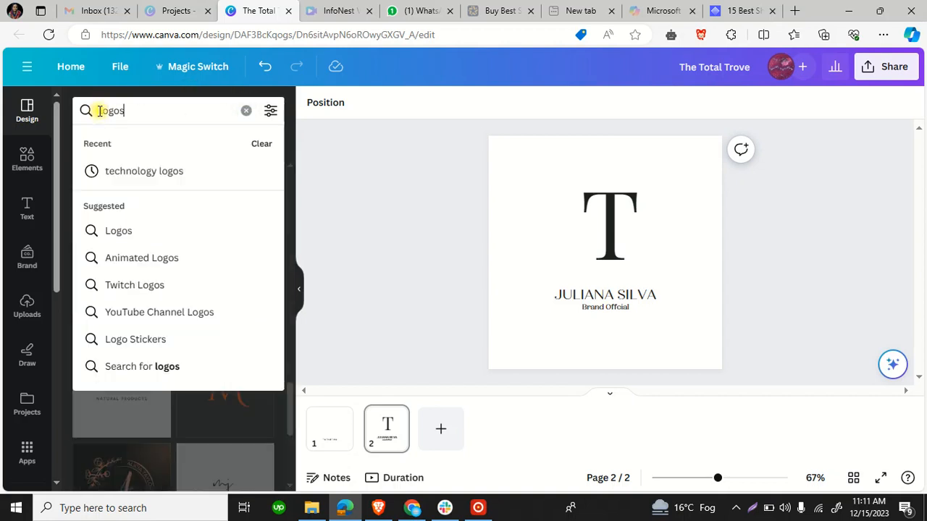
left_click_drag(125, 110, 68, 116)
type("TTT")
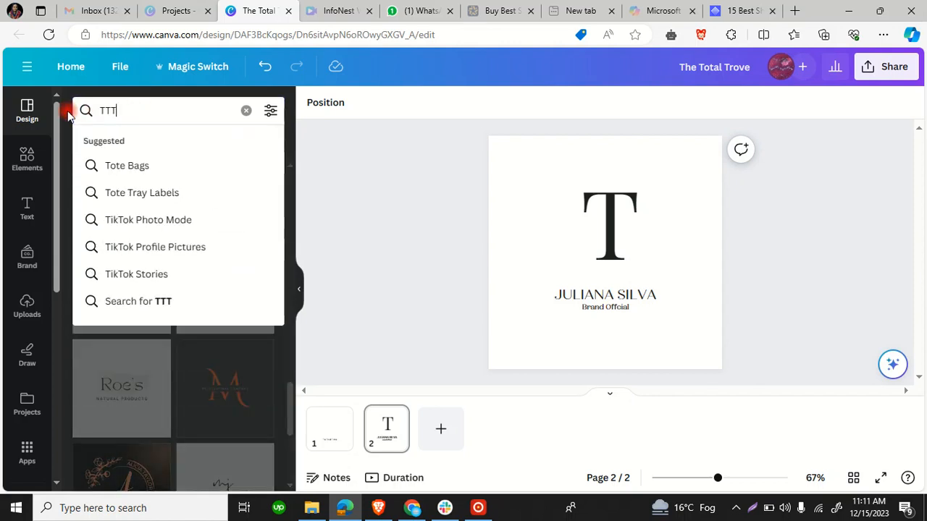
type(" logo")
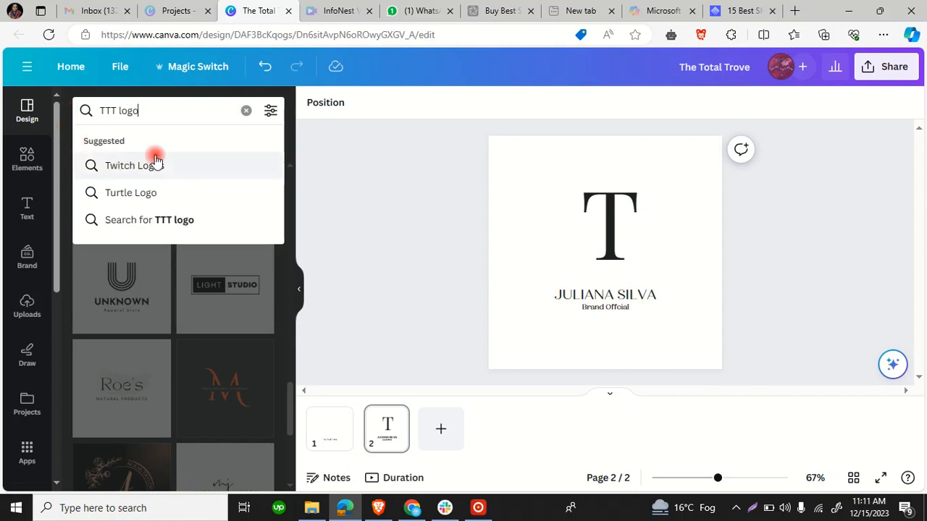
key("Return")
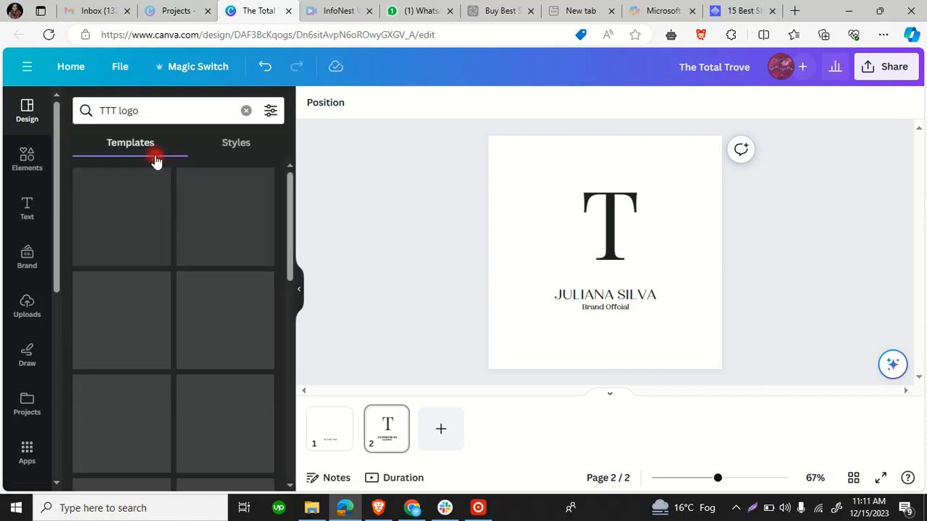
Browse the results and add the first page of the Black and White Monogram Business Logo template as a new page.
scroll(239, 272, "down", 5)
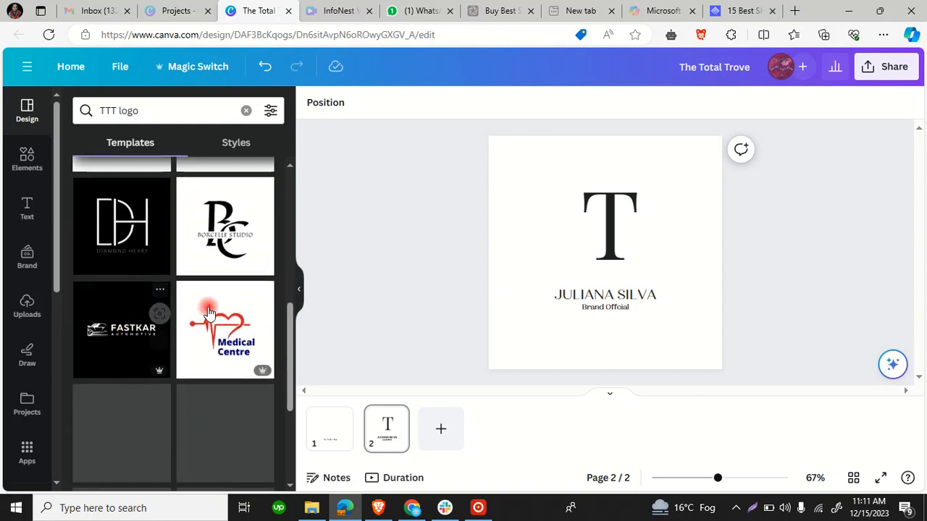
scroll(210, 370, "down", 2)
scroll(208, 373, "down", 3)
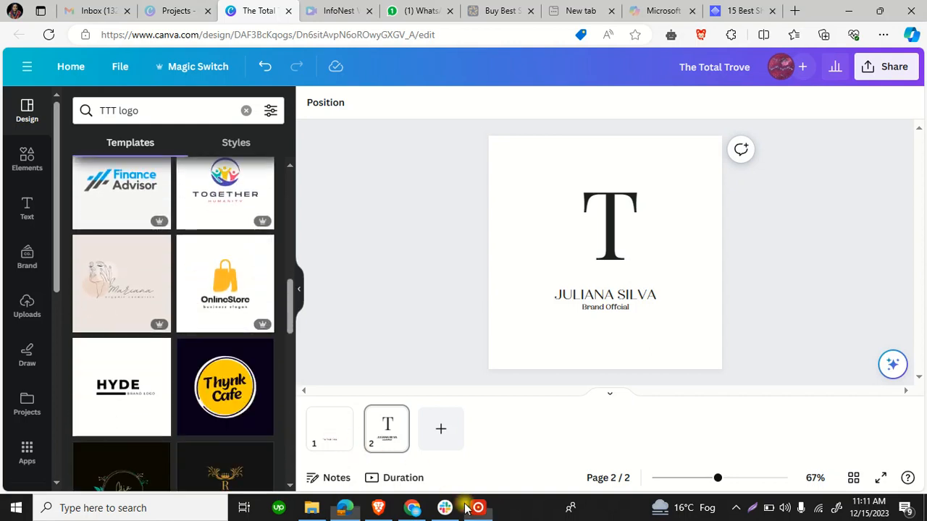
scroll(182, 379, "down", 5)
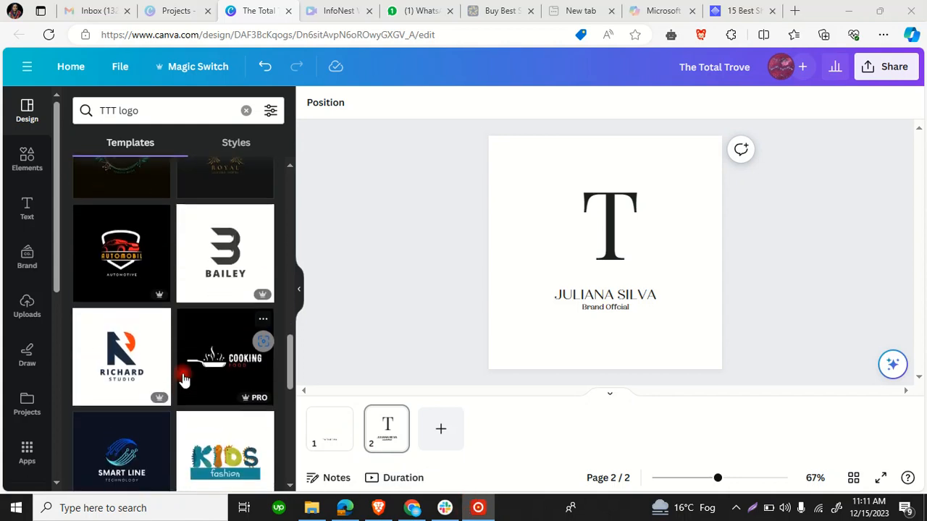
scroll(183, 378, "down", 3)
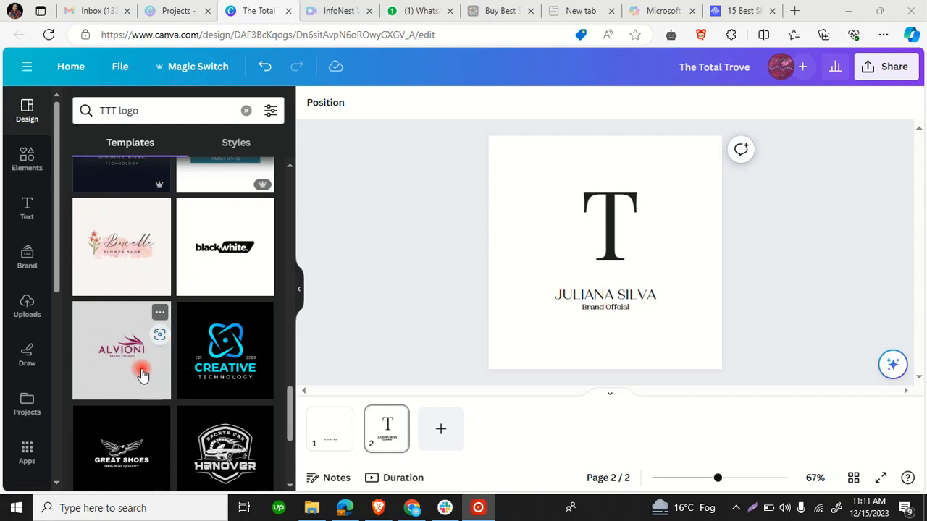
left_click(209, 259)
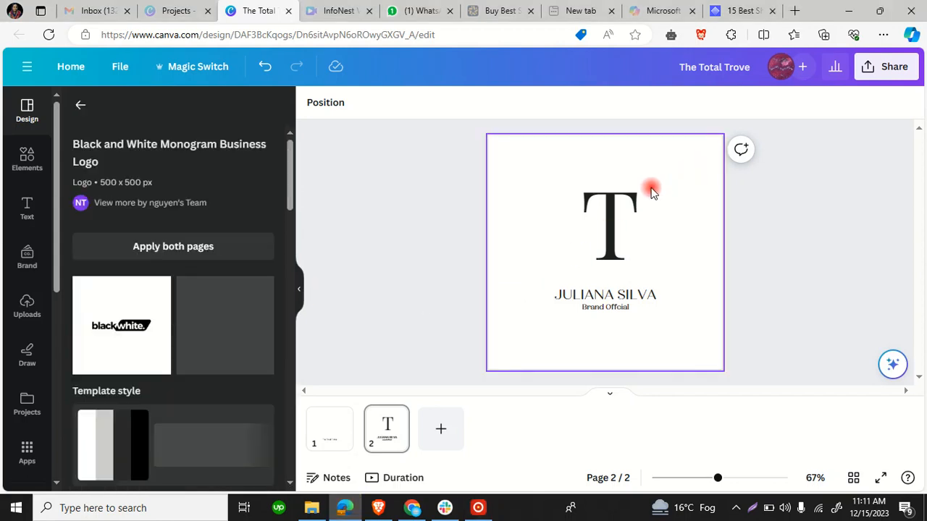
left_click(116, 323)
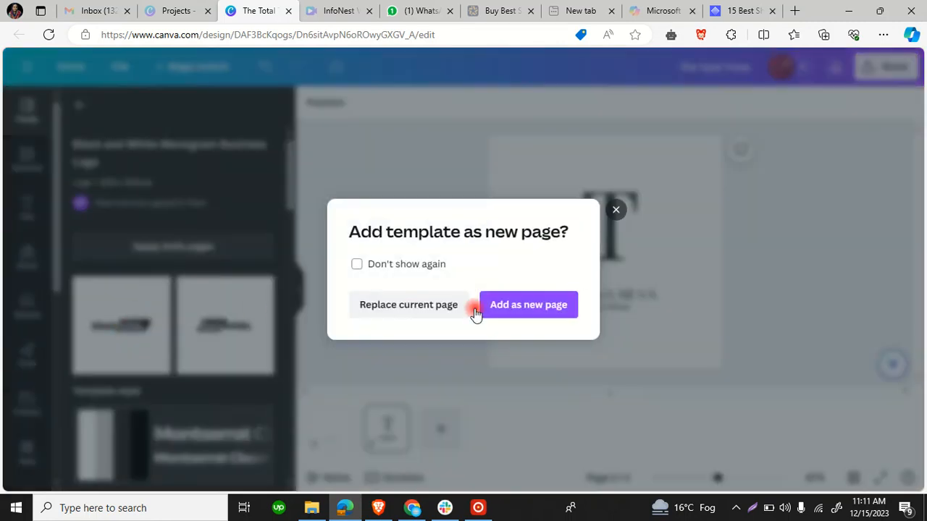
left_click(518, 312)
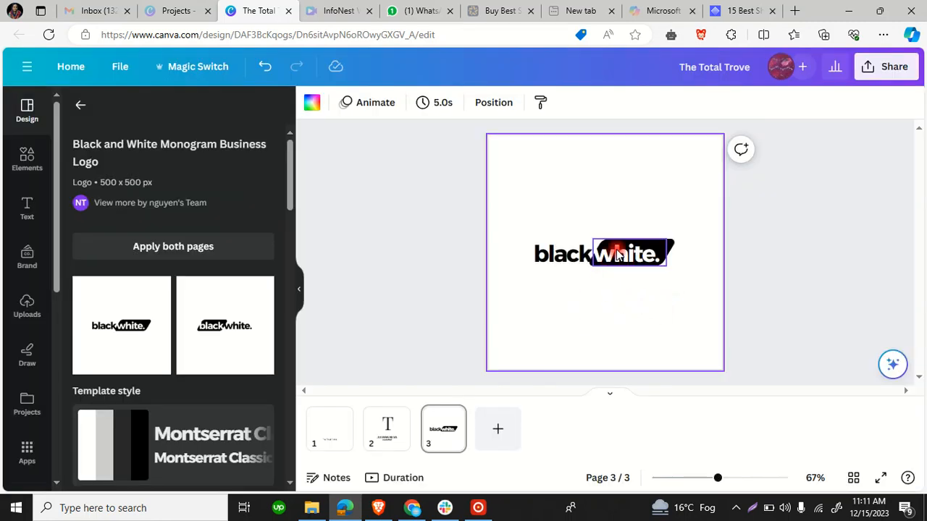
Replace the word "black" in the template's wordmark with "Total" and "white." with "Trove.".
double_click(555, 267)
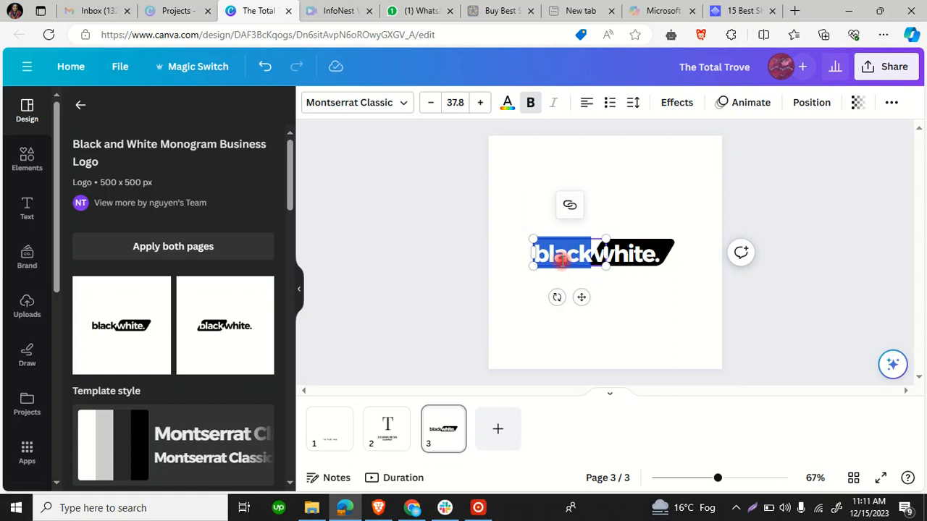
type("Total")
double_click(643, 257)
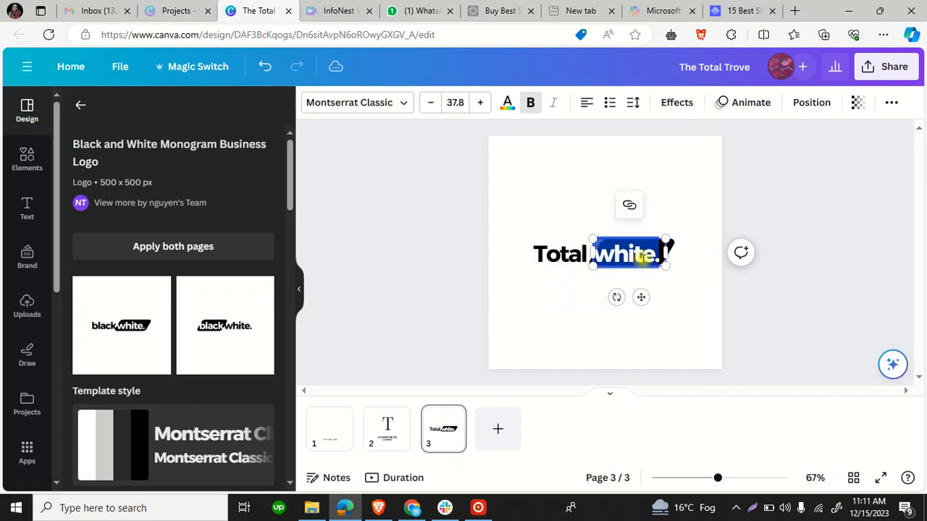
type("Trove.")
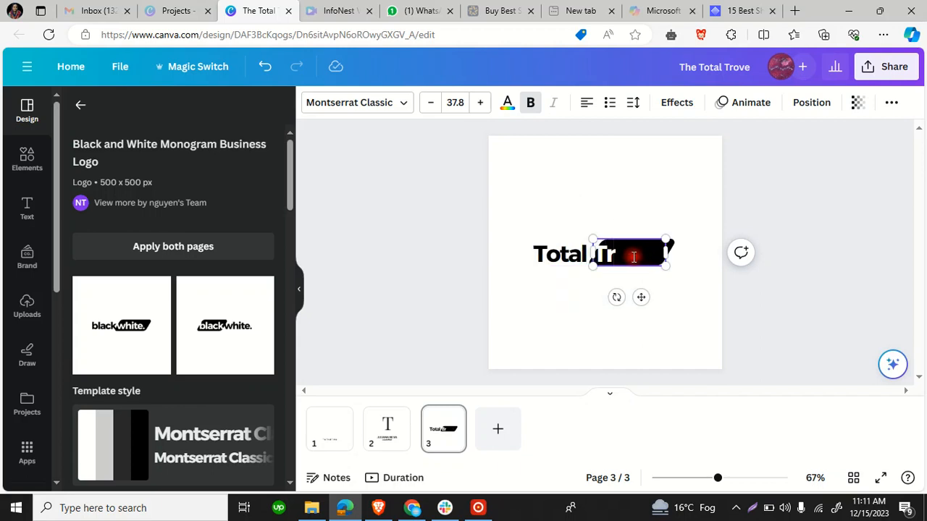
Widen the black shape behind "Trove." by extending its right edge.
left_click(670, 292)
left_click(674, 253)
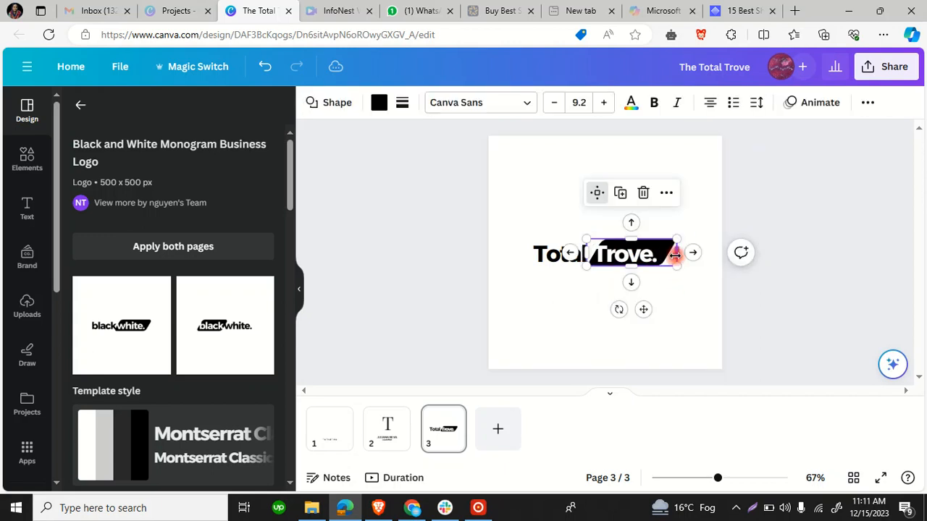
left_click_drag(686, 254, 698, 254)
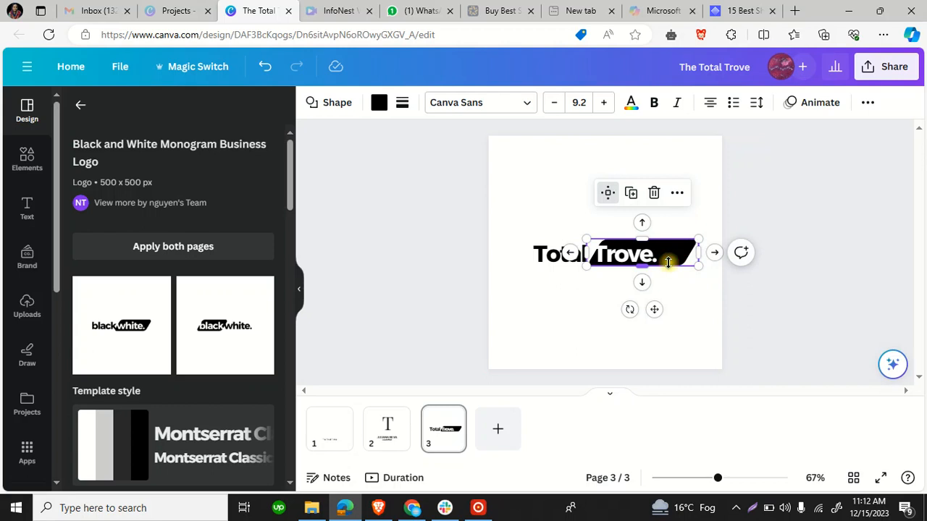
Extend the white text to read "Trove.com" and widen its text box to about 264 px so it fits on one line.
left_click(663, 255)
left_click(663, 255)
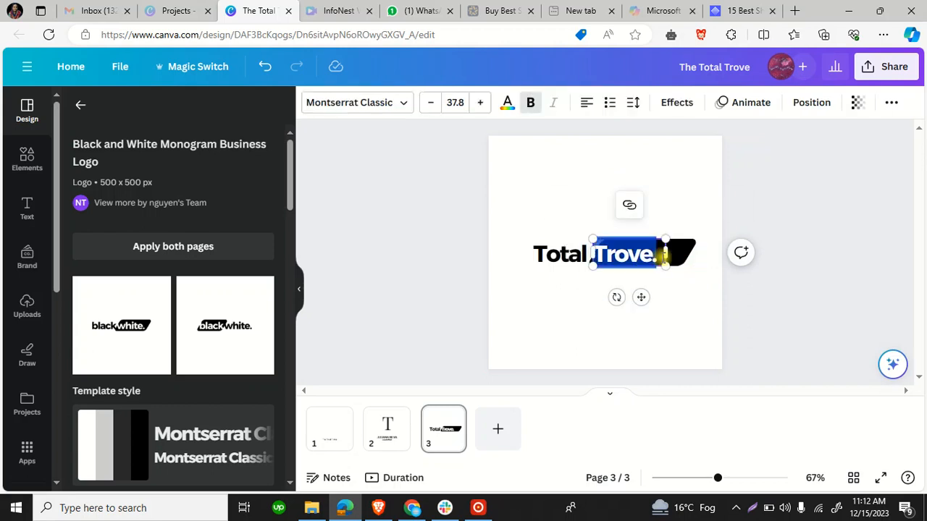
left_click(655, 258)
key("Return")
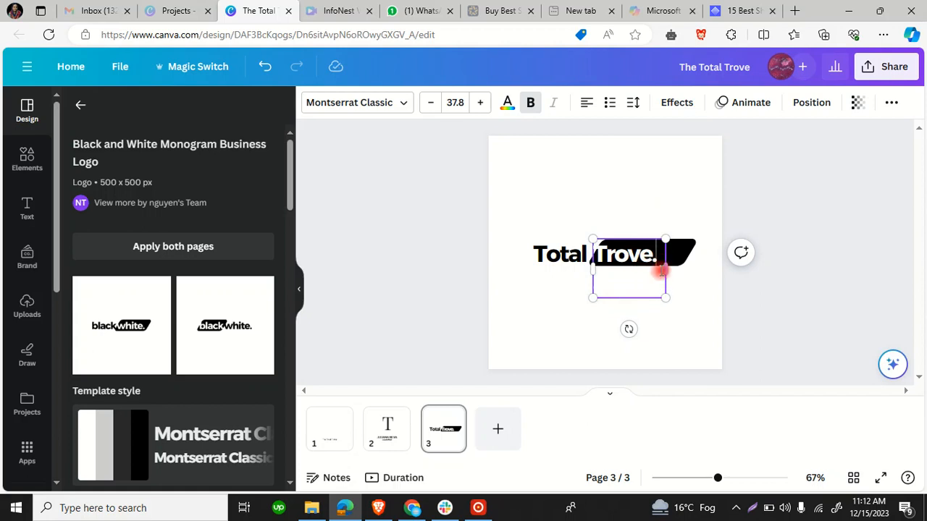
left_click_drag(666, 268, 714, 263)
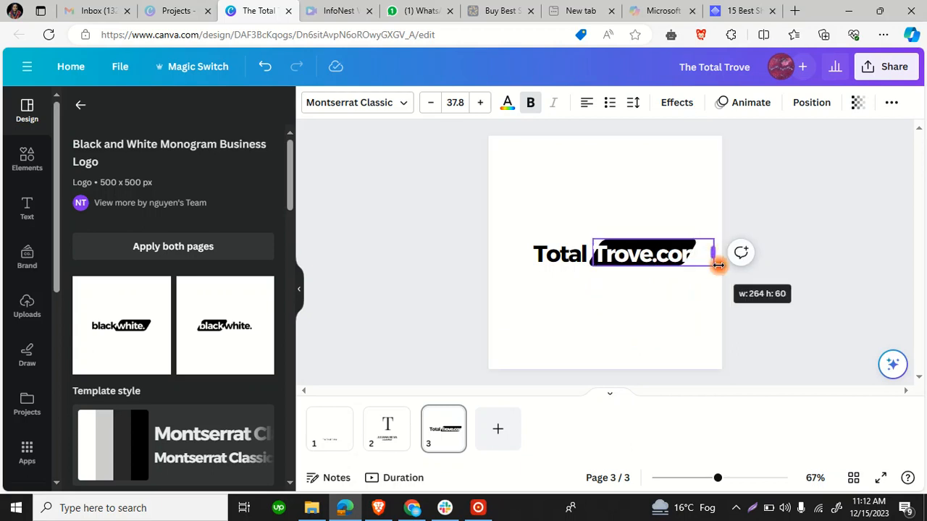
Widen the black shape to back the full "Trove.com" text, and move the whole wordmark up and slightly left on the page.
left_click(688, 233)
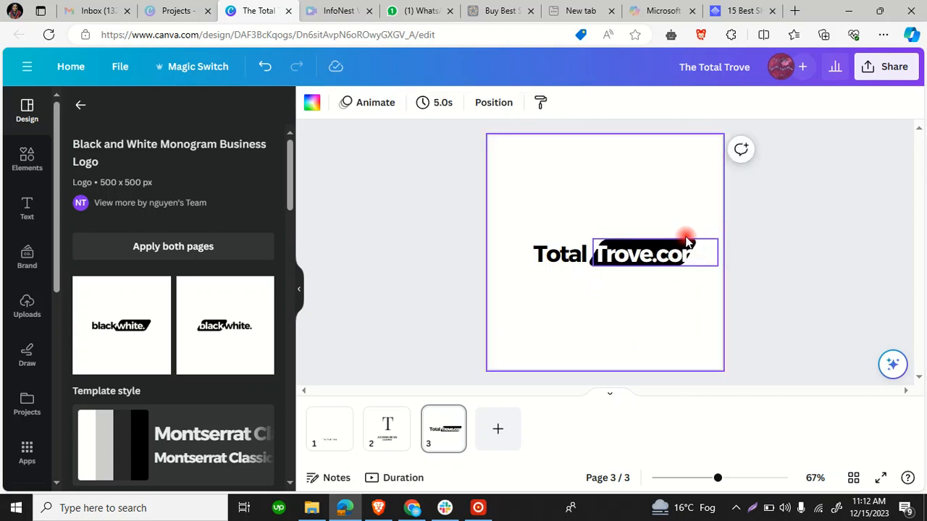
left_click(663, 255)
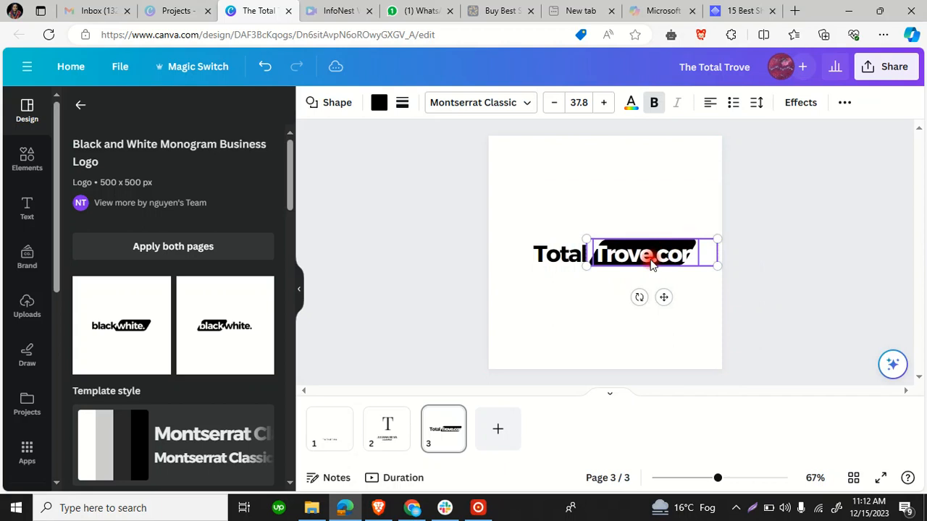
left_click(652, 264)
left_click_drag(700, 253, 715, 253)
left_click(588, 293)
left_click_drag(588, 293, 639, 220)
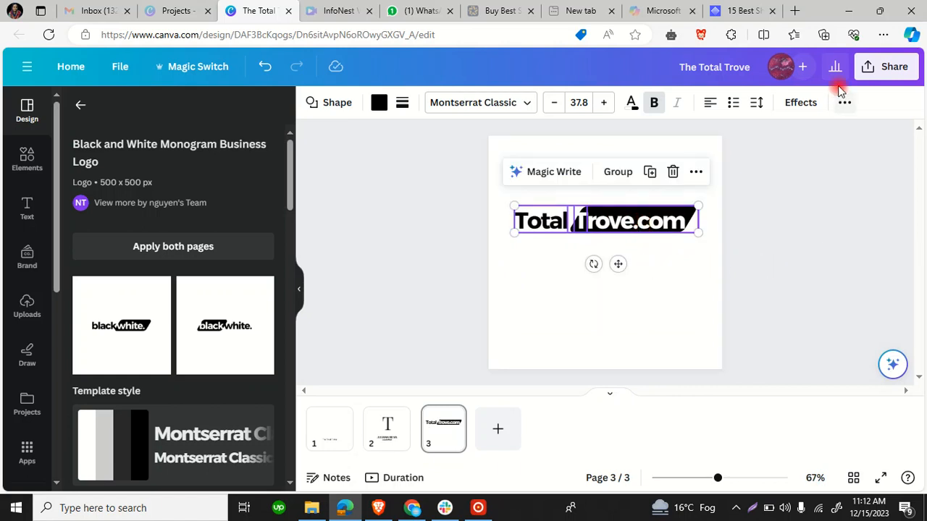
Open the design's download settings and turn on the transparent background for the PNG export.
left_click(867, 66)
scroll(734, 297, "down", 2)
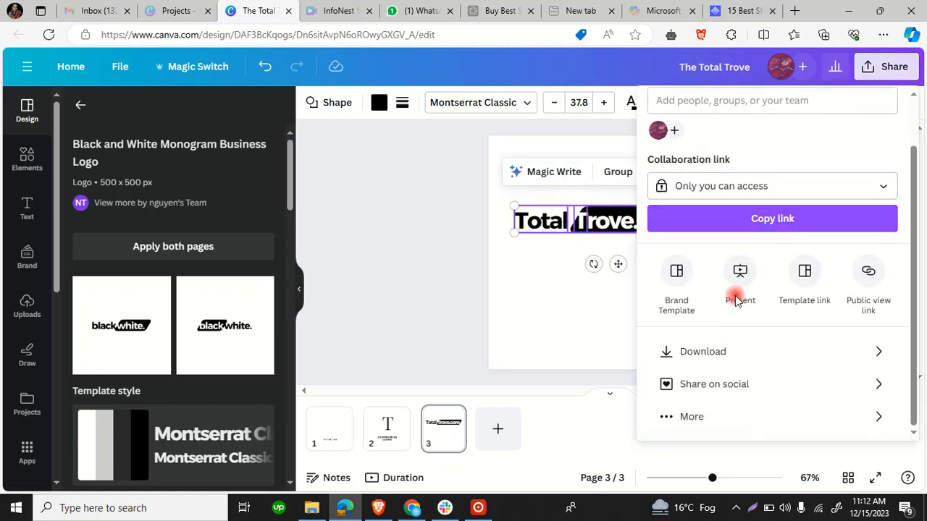
left_click(718, 353)
left_click(682, 244)
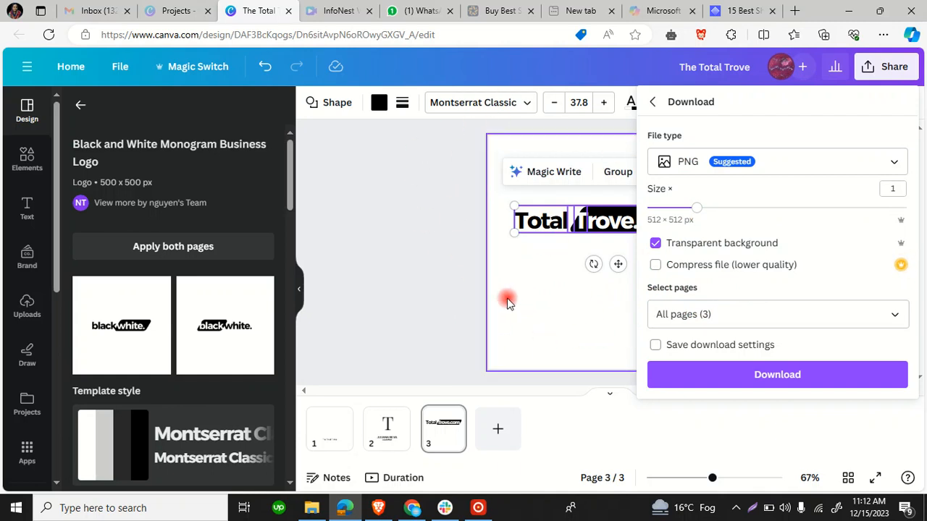
Download only the selected Total Trove.com wordmark as a PNG with a transparent background.
left_click_drag(523, 278, 689, 191)
left_click(695, 174)
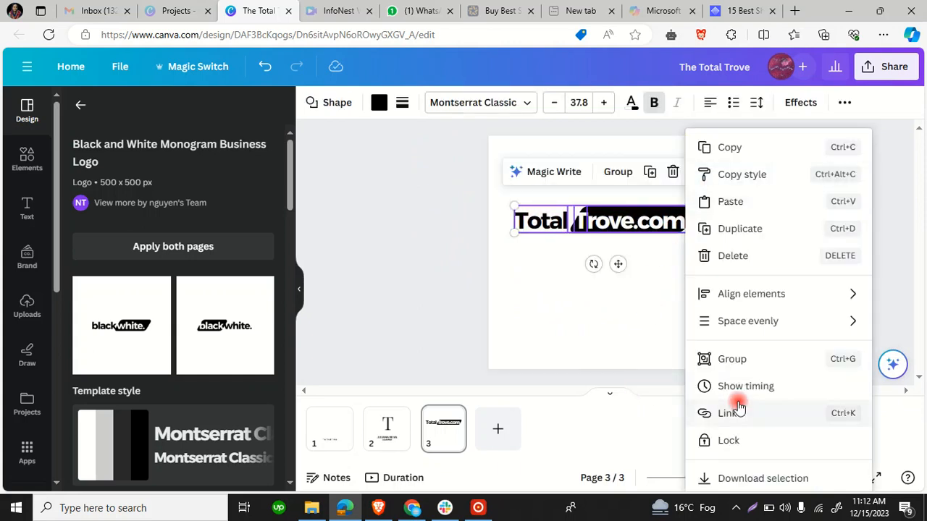
left_click(733, 479)
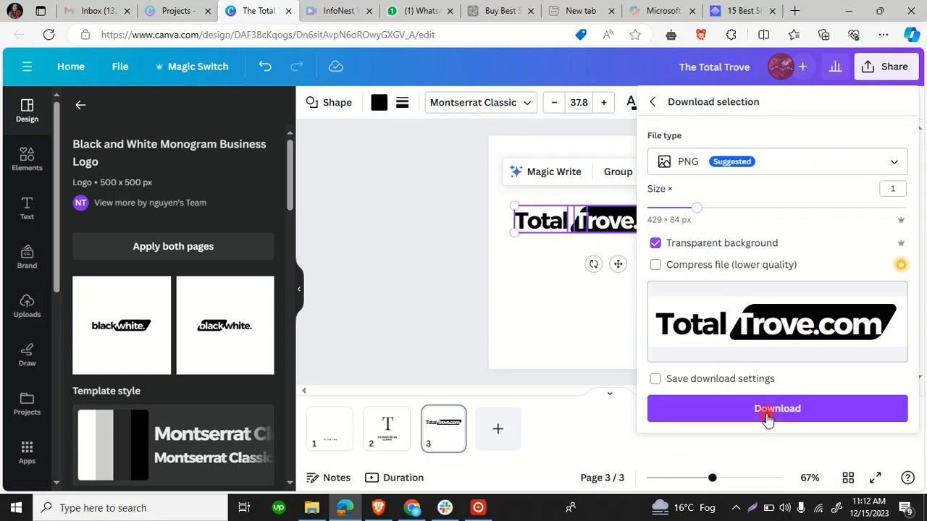
left_click(765, 420)
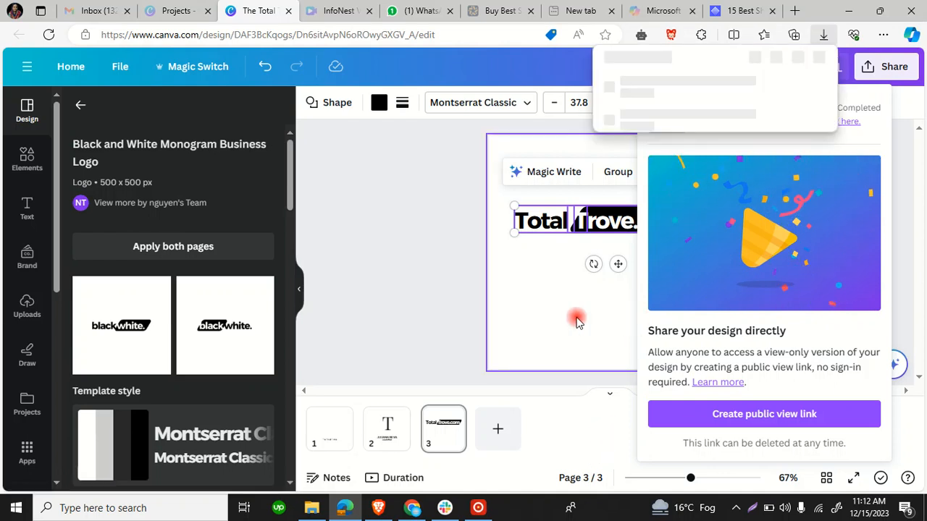
mouse_move(765, 92)
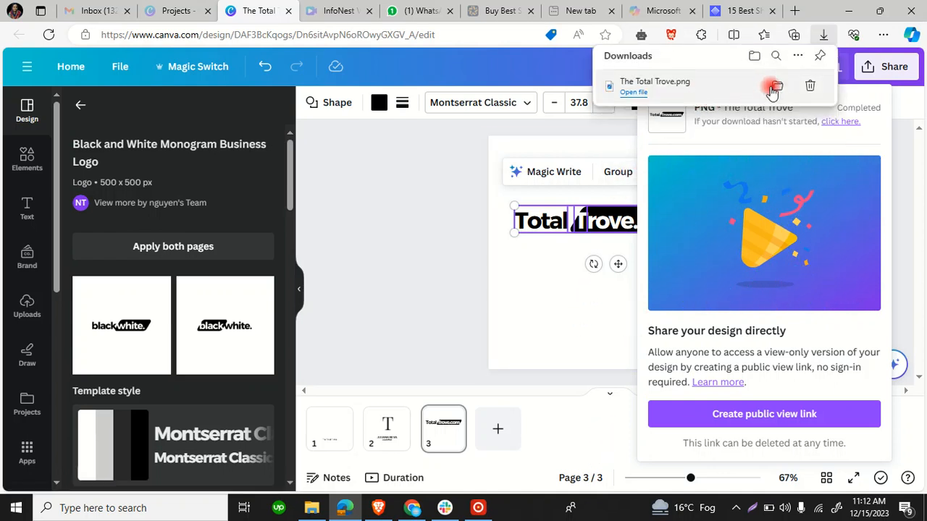